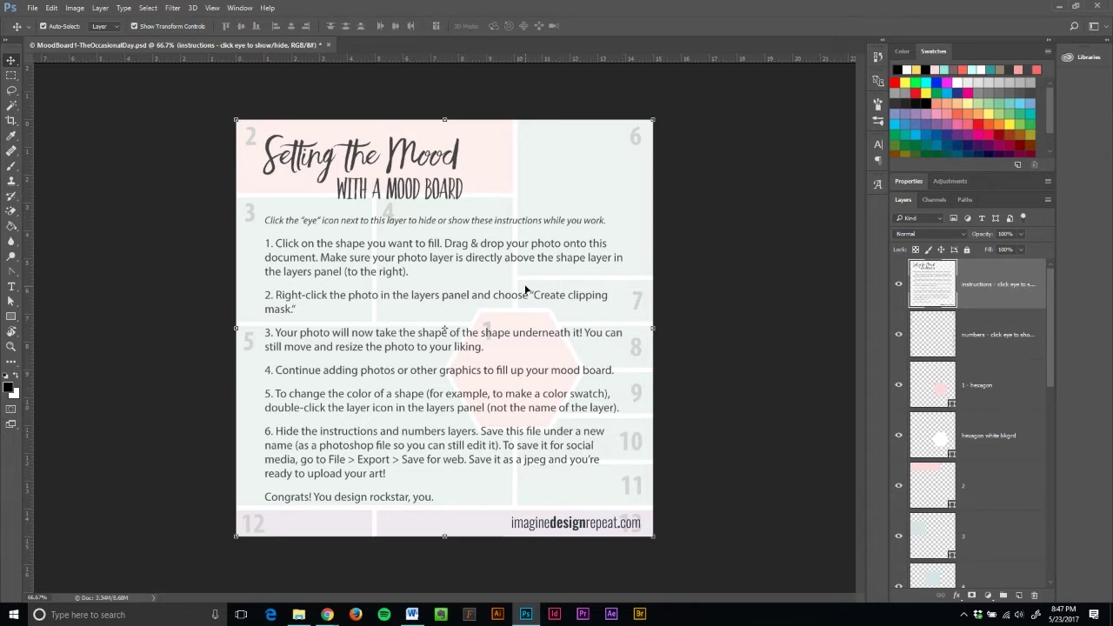
# Step: Hide the instructions layer and keep the numbers layer showing panels 1–13
pyautogui.click(899, 282)
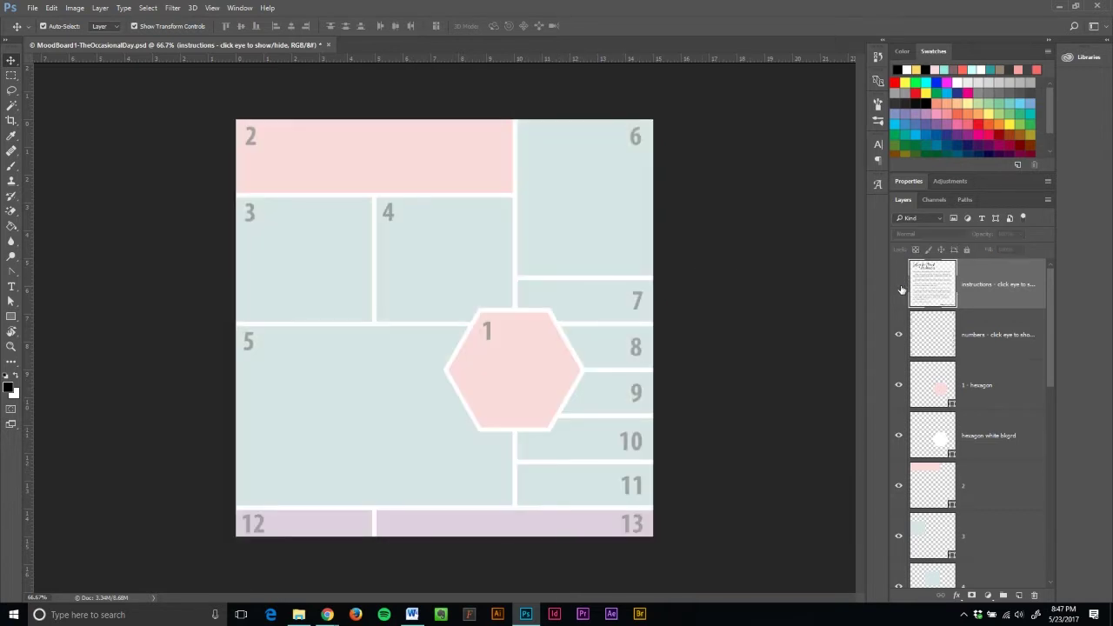
pyautogui.click(900, 285)
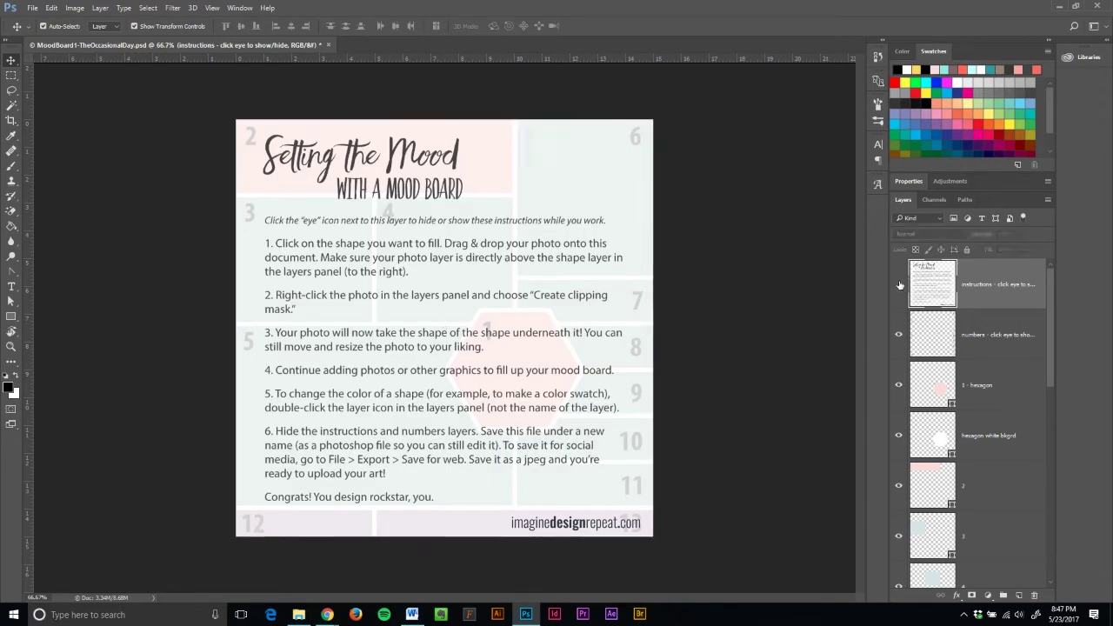
pyautogui.click(900, 285)
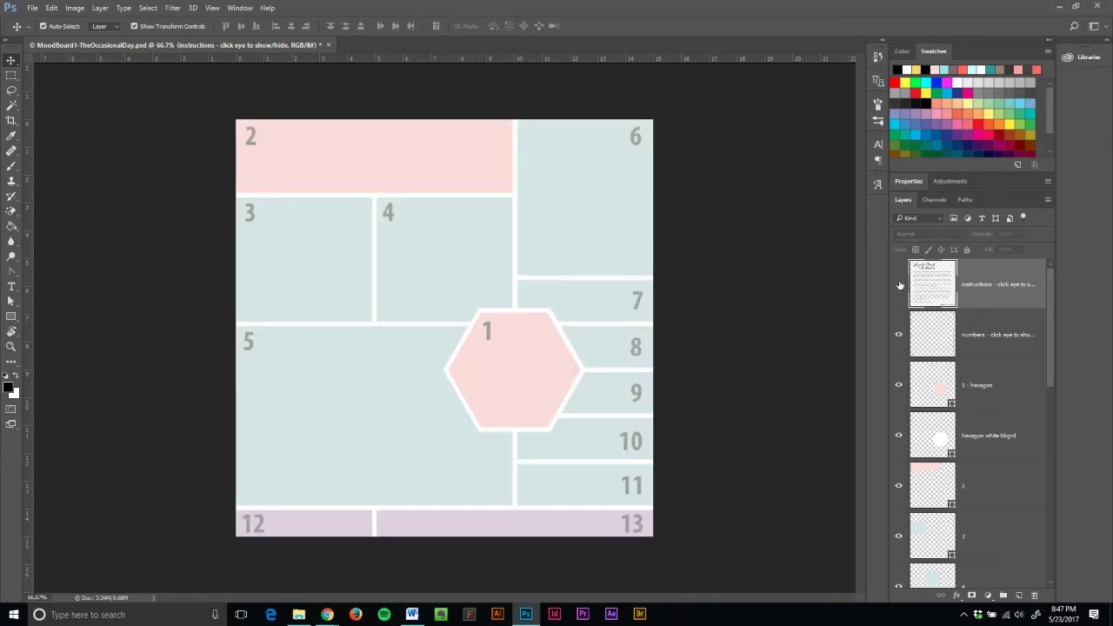
pyautogui.click(899, 337)
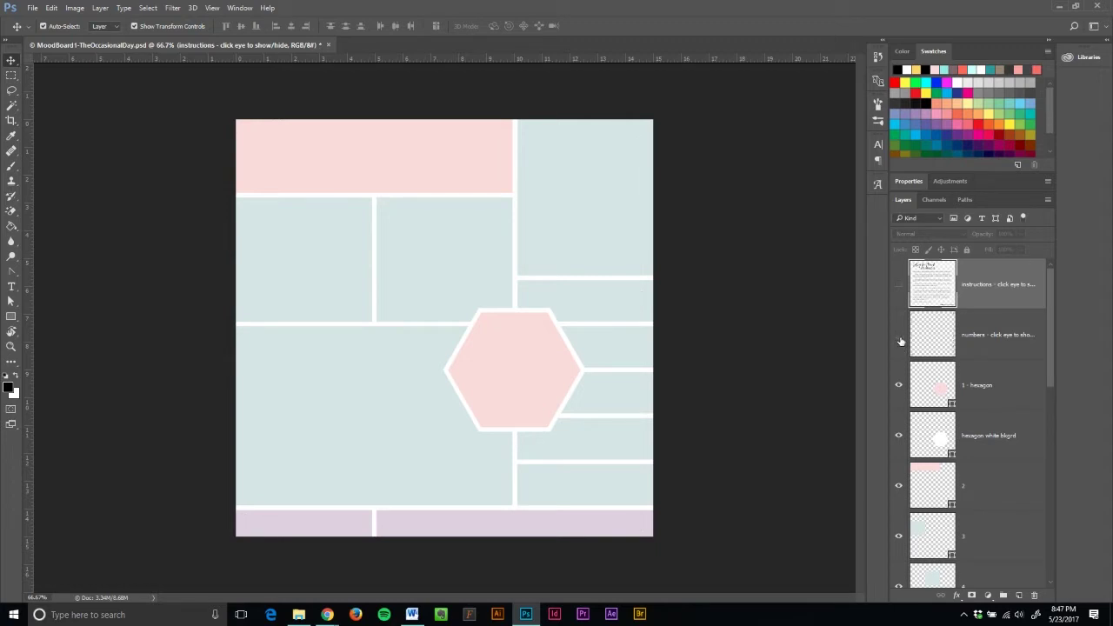
pyautogui.click(899, 337)
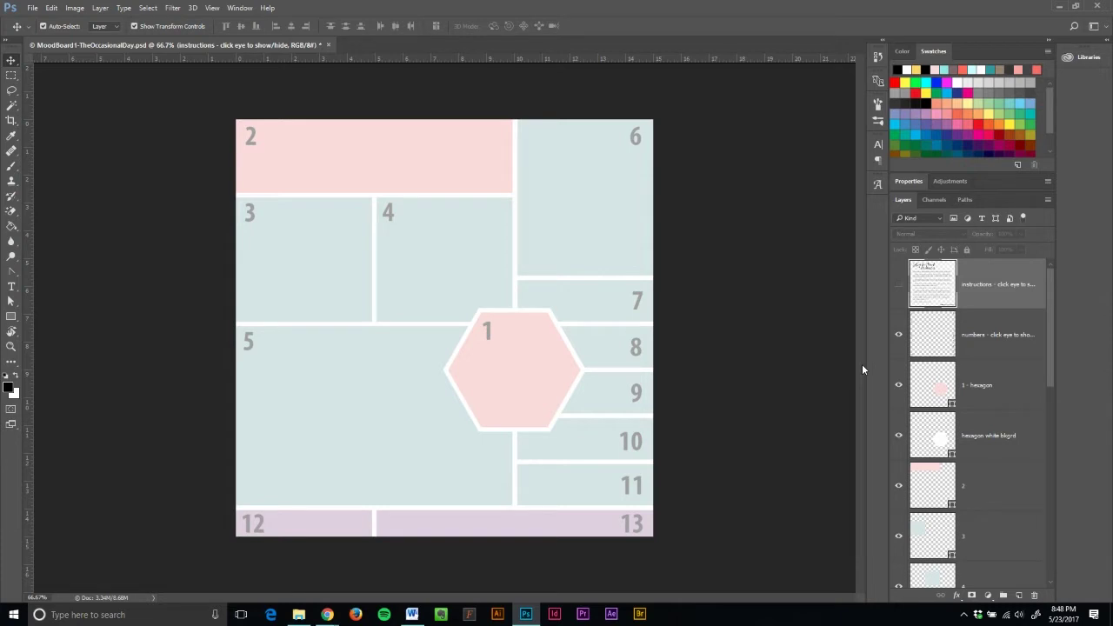
# Step: Save As 'Gypsy Feet Mood.psd' and accept the Photoshop Format Options
pyautogui.click(32, 8)
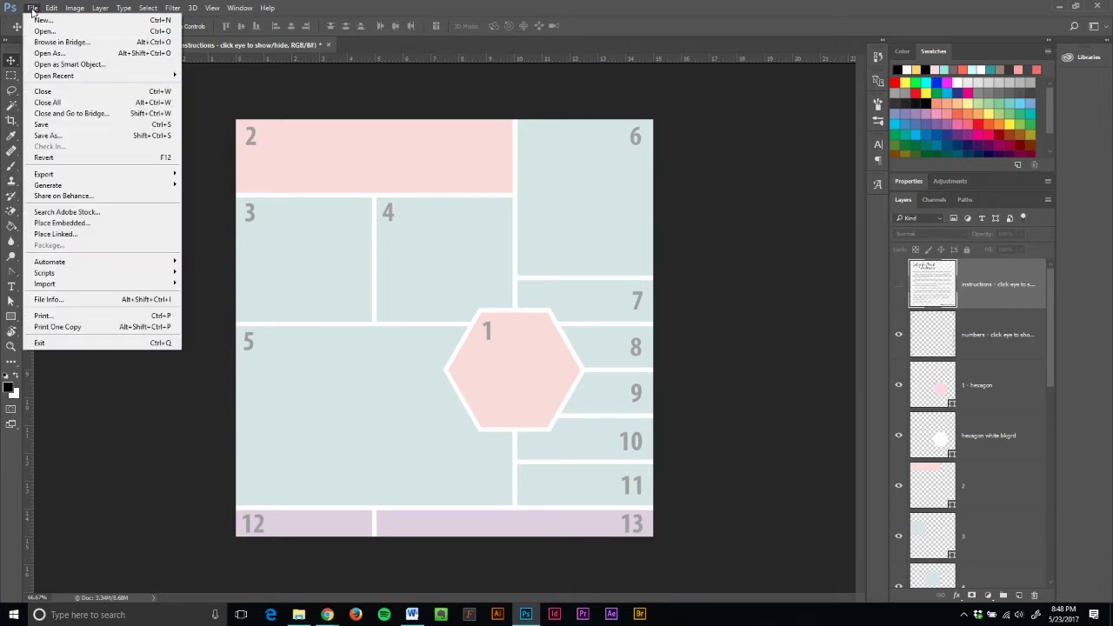
pyautogui.click(54, 137)
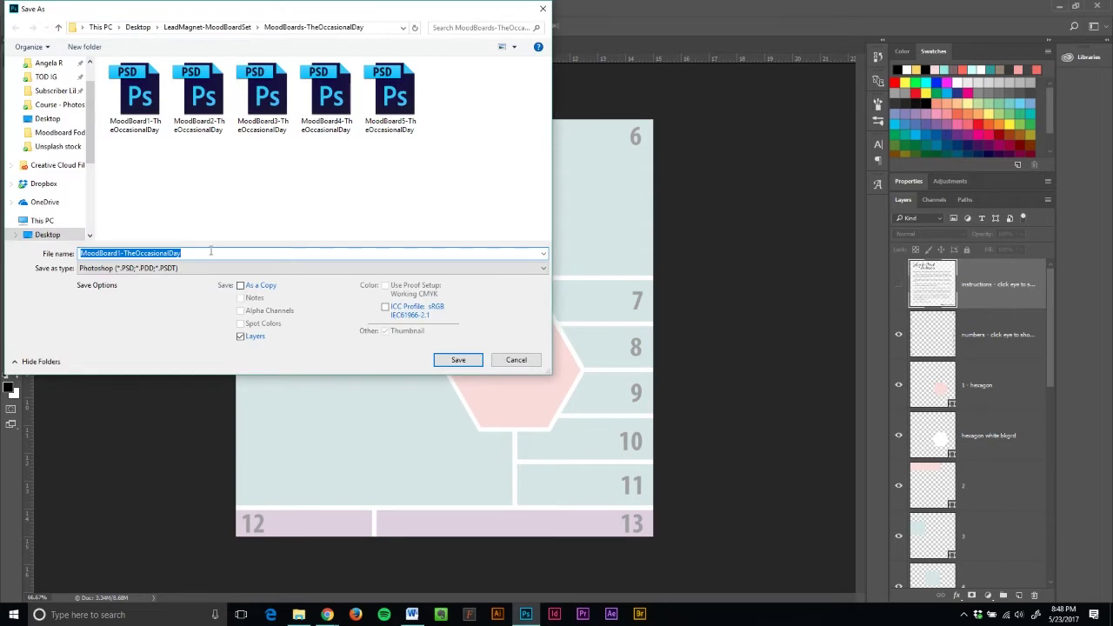
pyautogui.write('Gypsy')
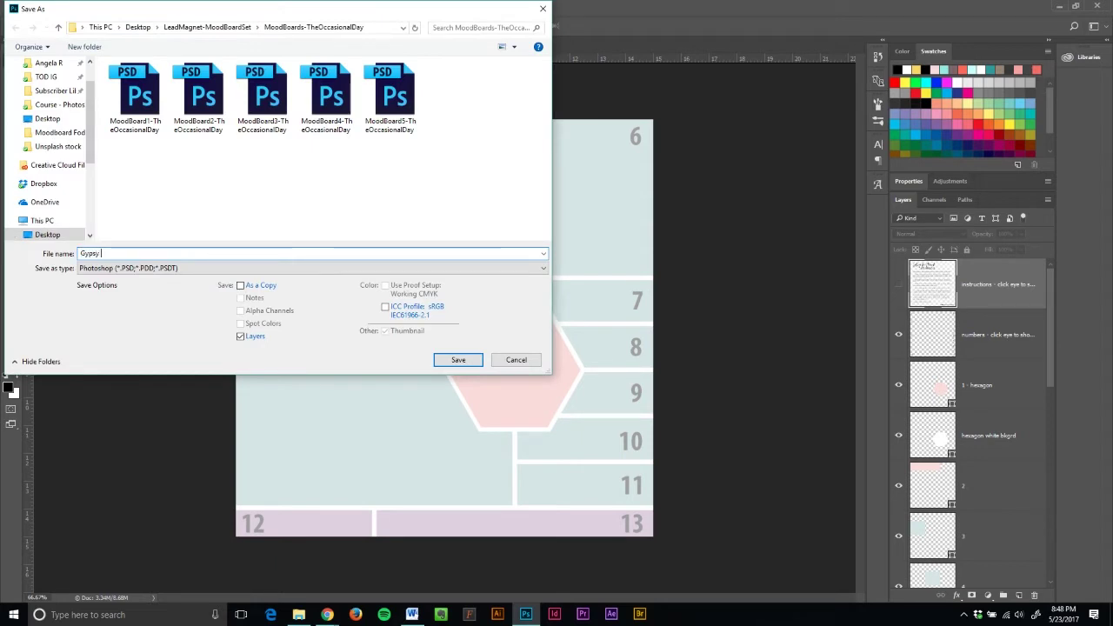
pyautogui.write(' Feet Mood')
pyautogui.click(470, 359)
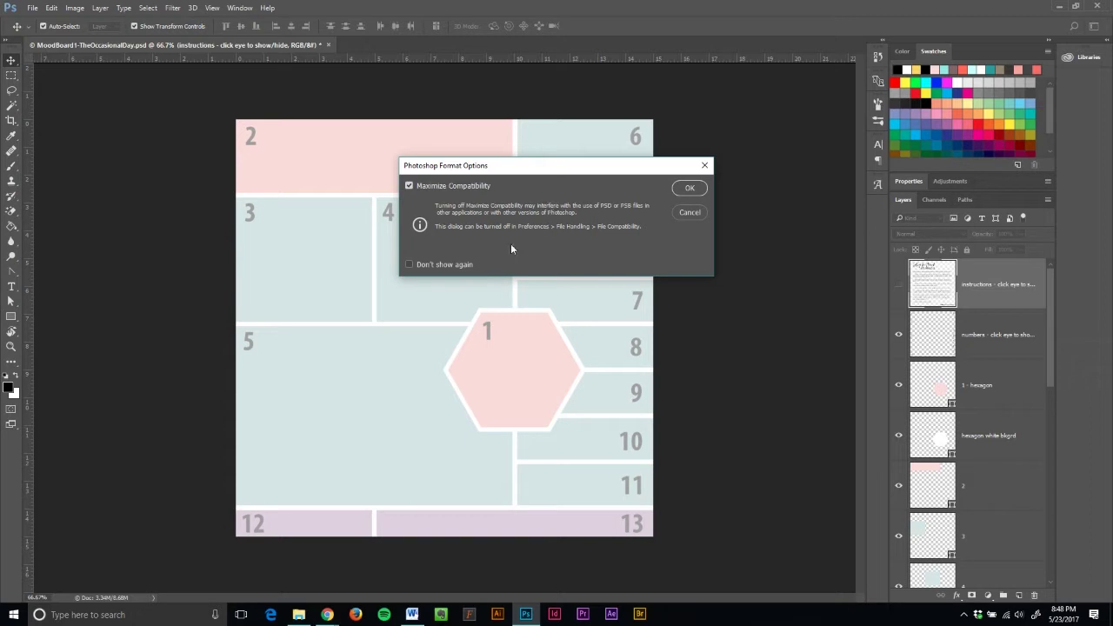
pyautogui.click(690, 190)
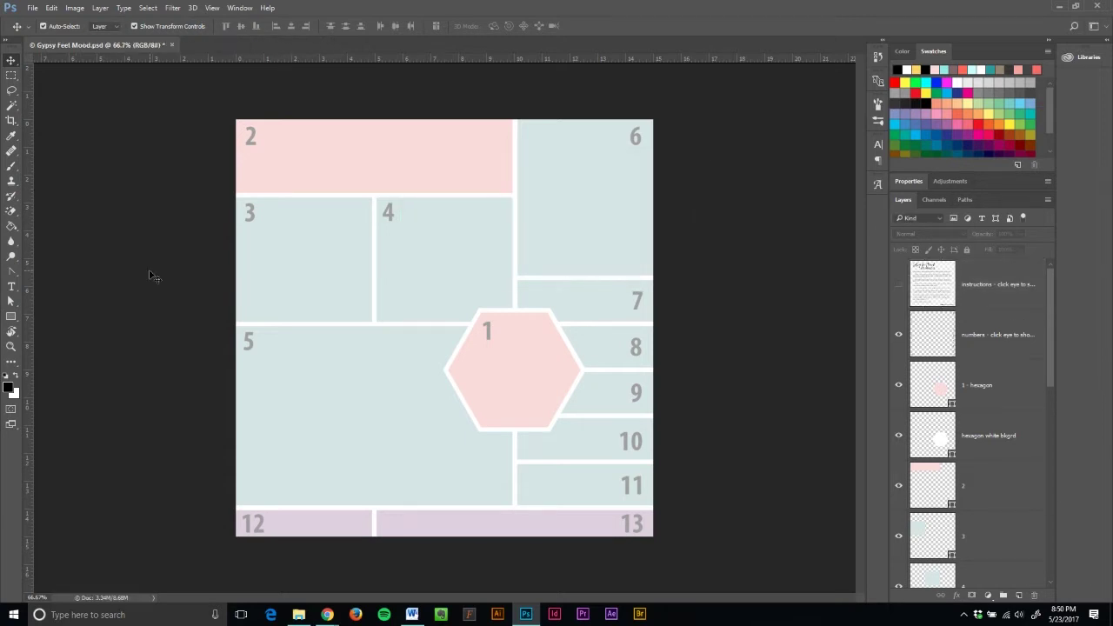
pyautogui.click(298, 615)
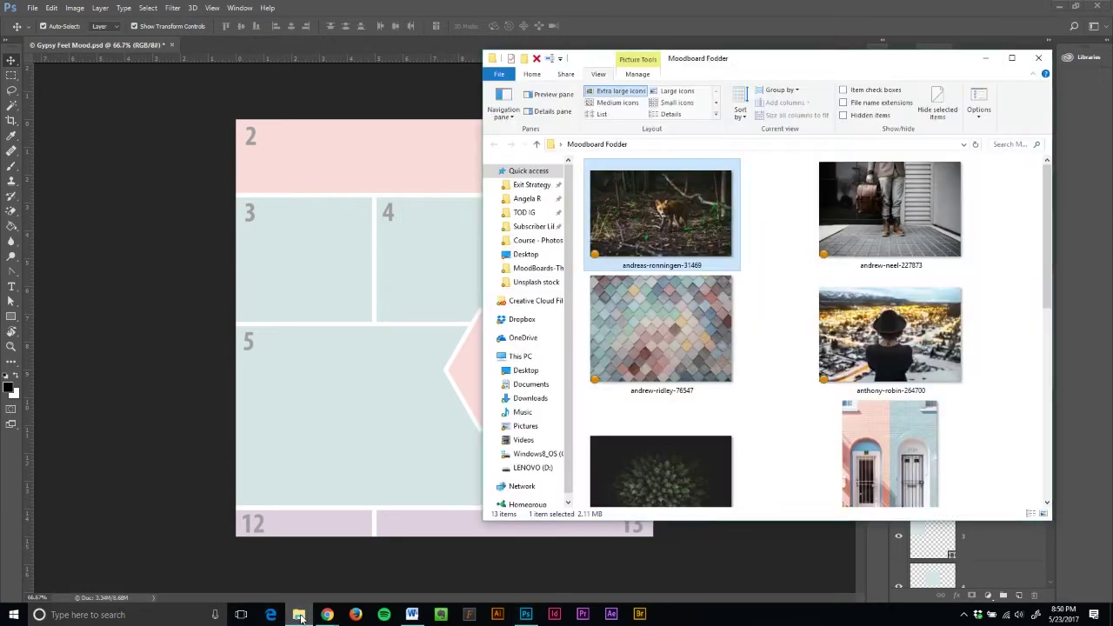
pyautogui.click(778, 277)
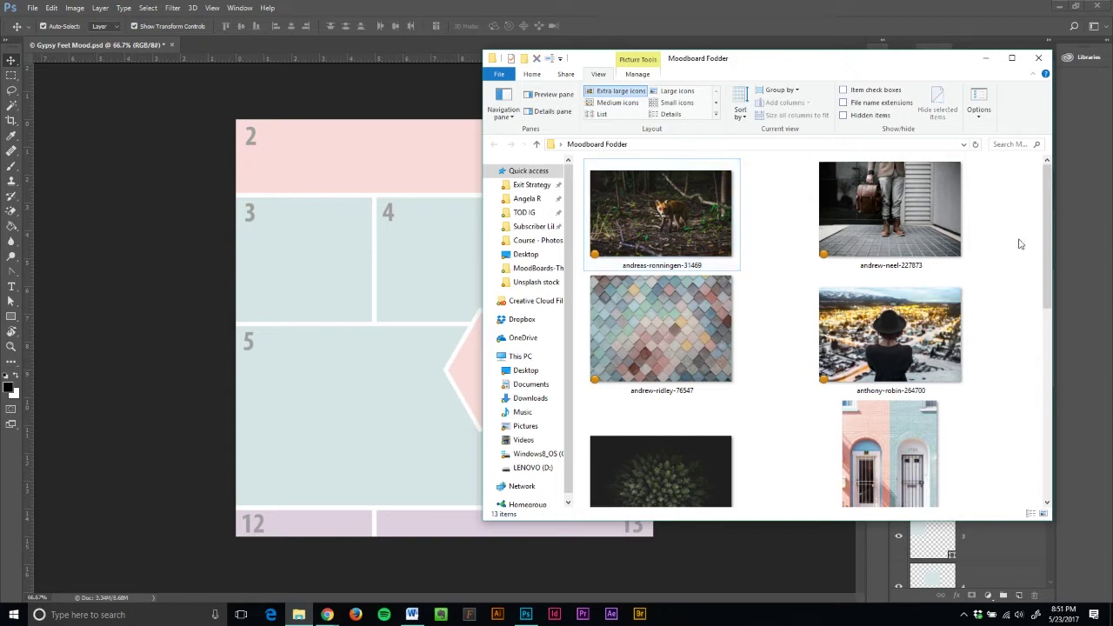
pyautogui.click(219, 255)
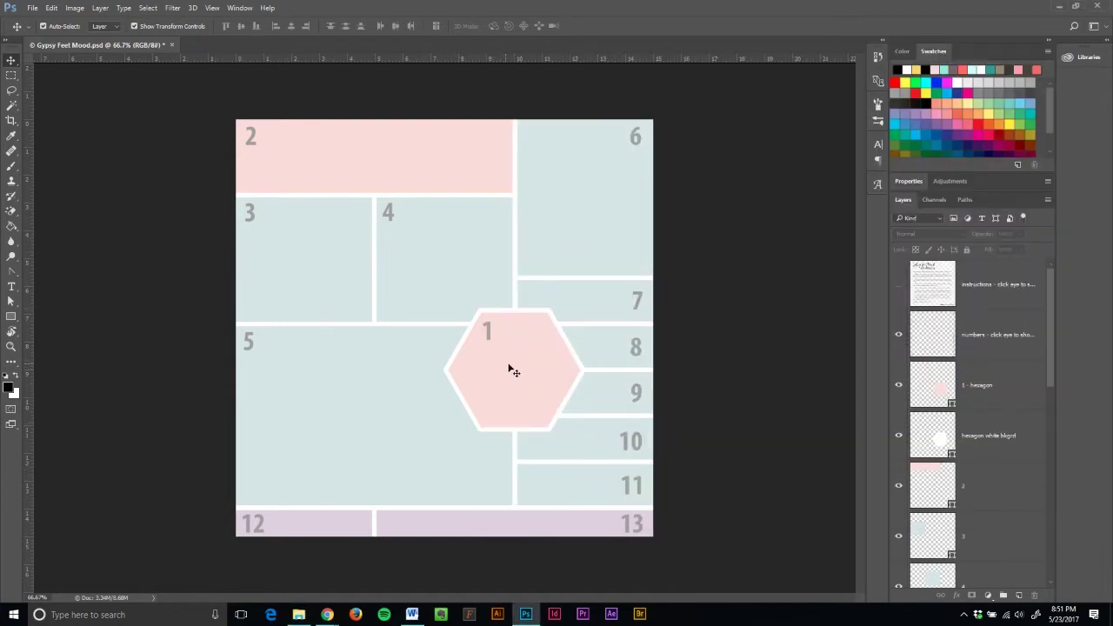
# Step: Select box 3's layer and drag the fox photo andreas-ronningen-31469 from Moodboard Fodder onto the canvas
pyautogui.click(324, 274)
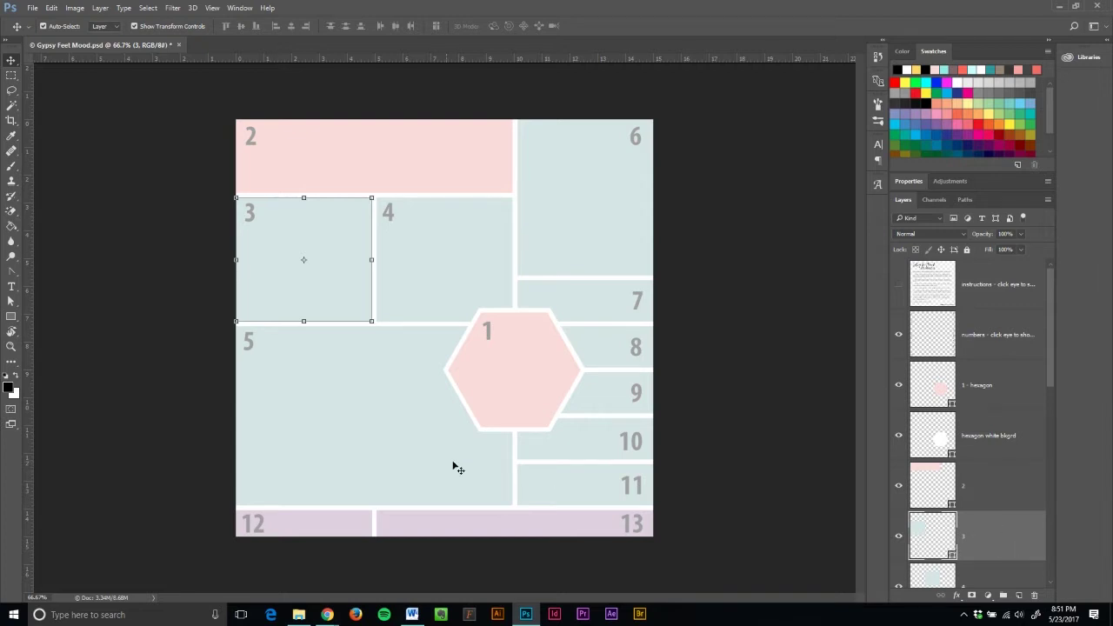
pyautogui.click(299, 615)
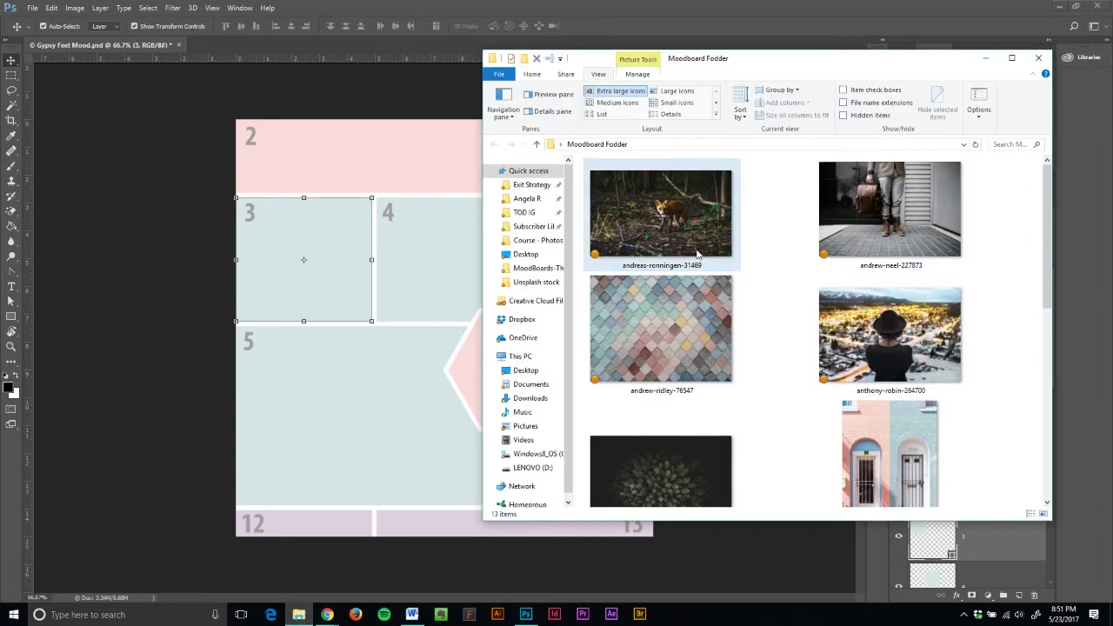
pyautogui.moveTo(687, 223); pyautogui.dragTo(325, 258)
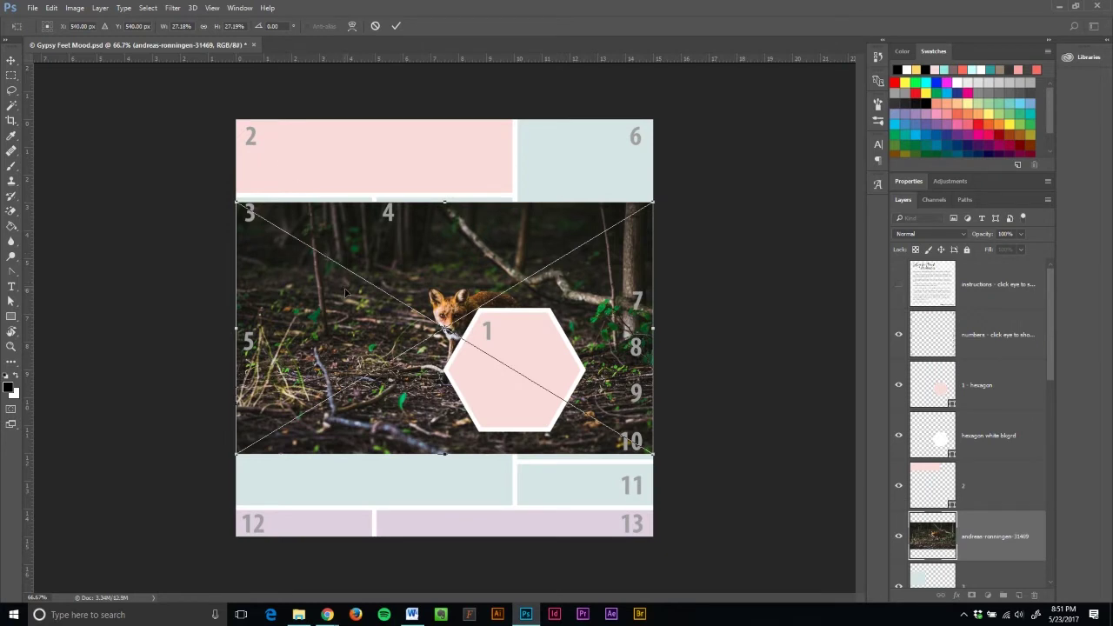
# Step: Commit the placed fox photo and move it up and left over box 3
pyautogui.click(395, 27)
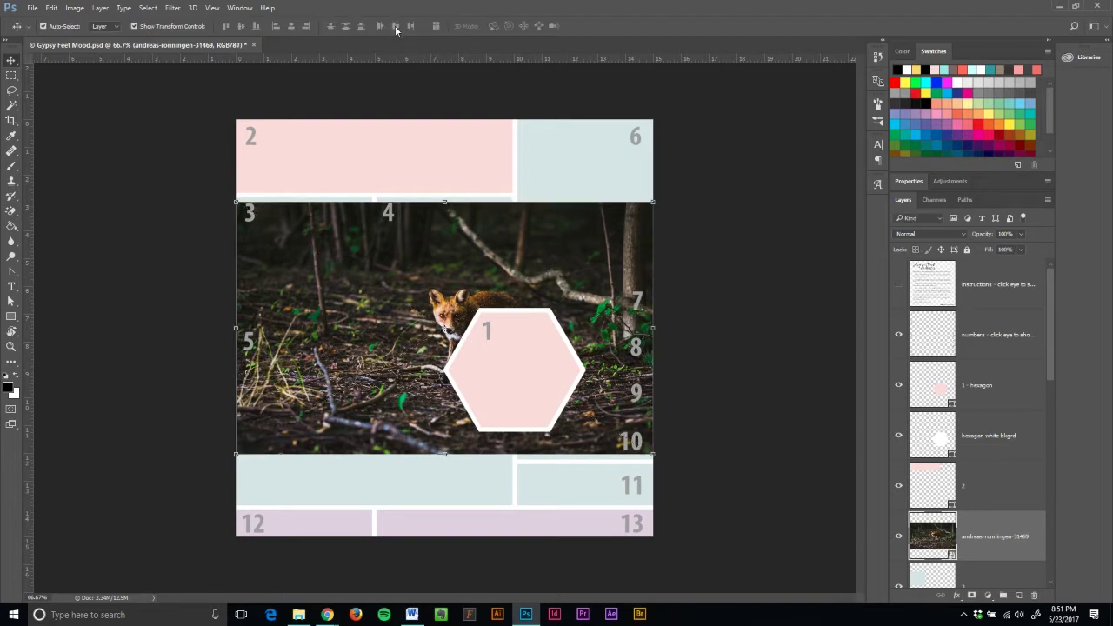
pyautogui.moveTo(422, 323); pyautogui.dragTo(275, 256)
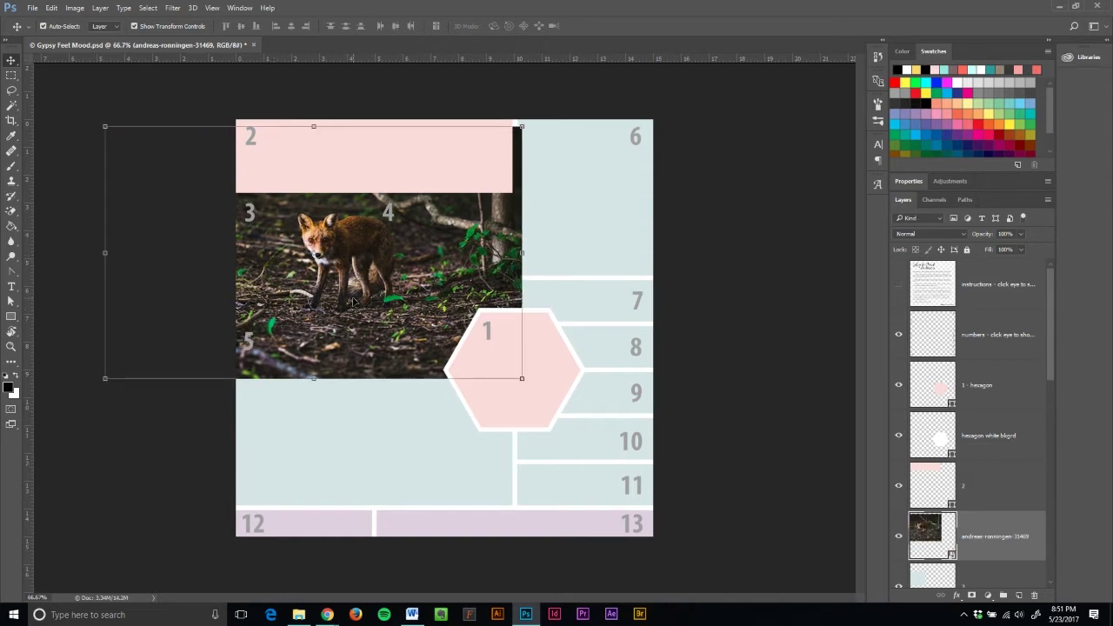
pyautogui.scroll(-3, 985, 398)
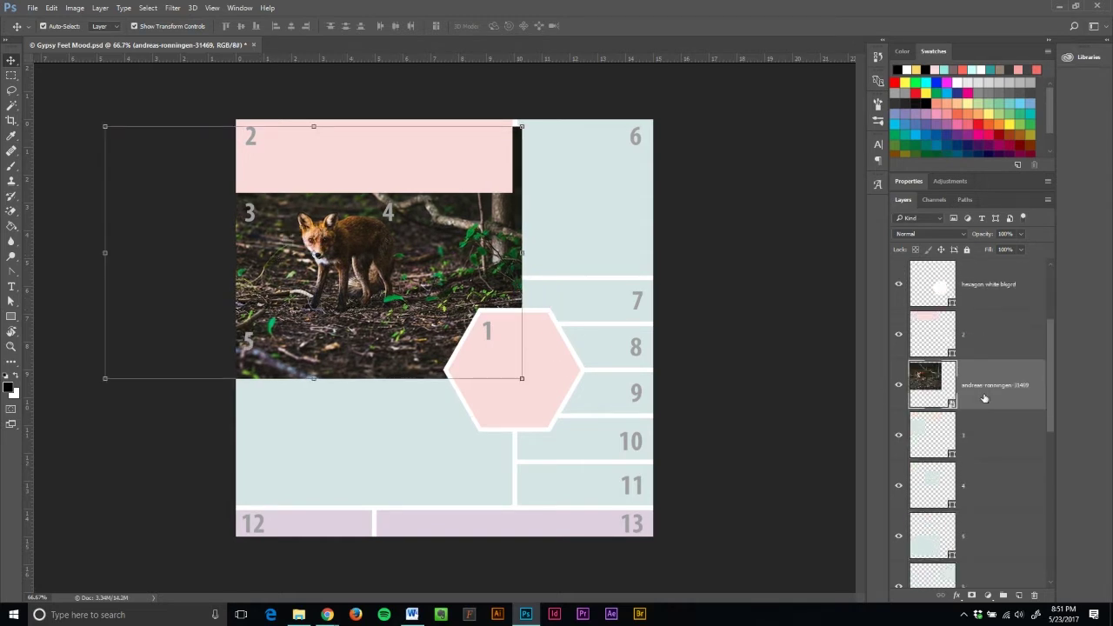
pyautogui.scroll(-1, 985, 399)
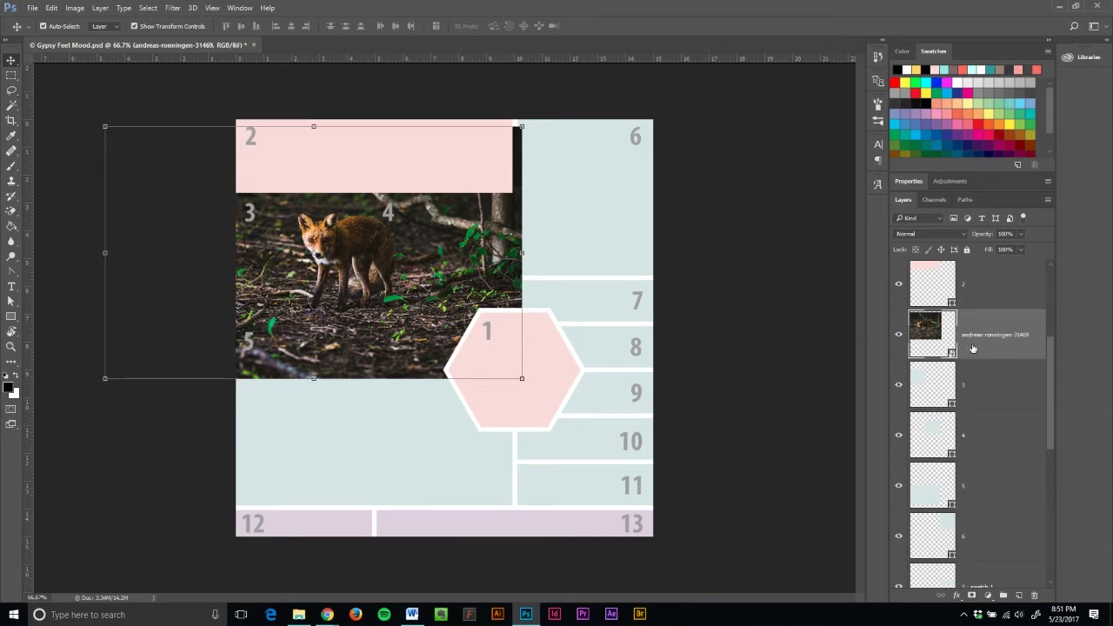
pyautogui.click(986, 398)
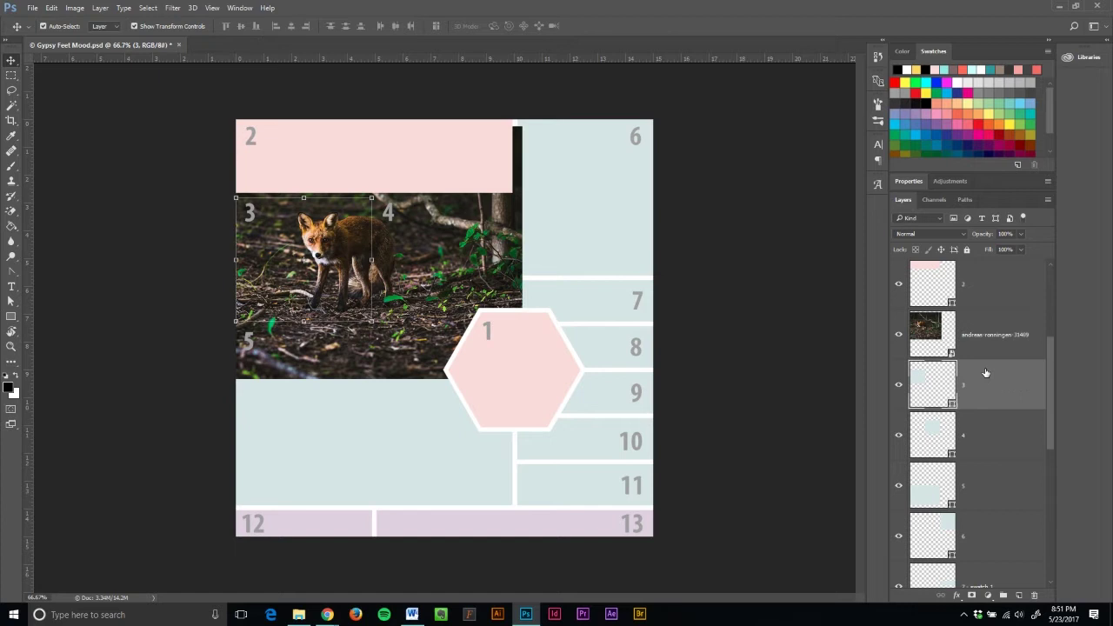
pyautogui.click(981, 352)
# Step: Clip the fox photo layer to box 3 and reposition it inside the box
pyautogui.rightClick(984, 350)
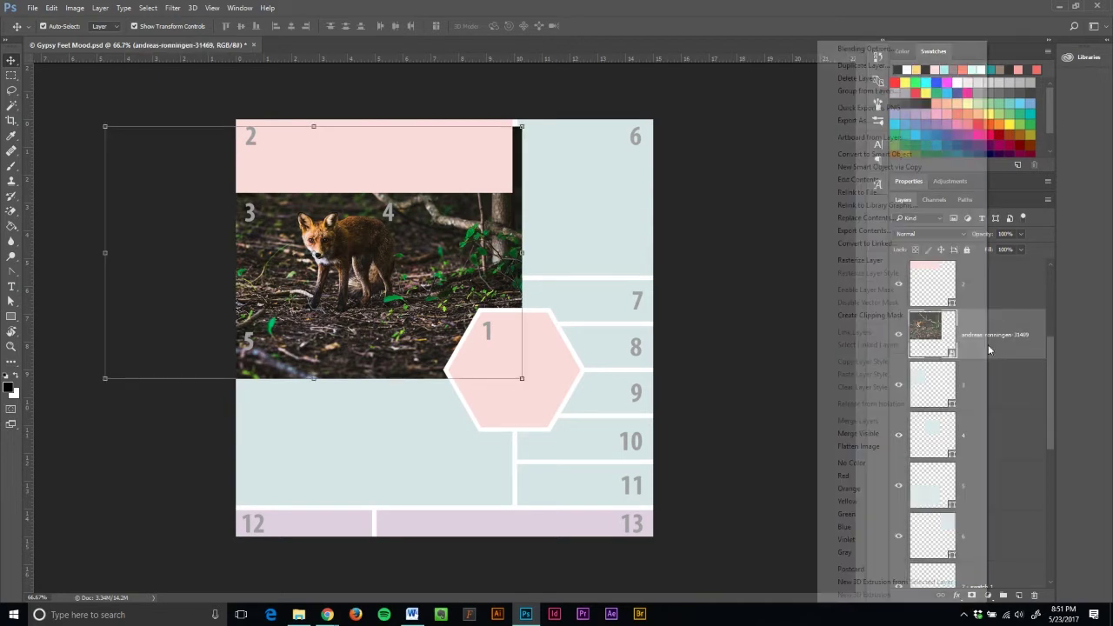
pyautogui.click(889, 318)
pyautogui.click(780, 285)
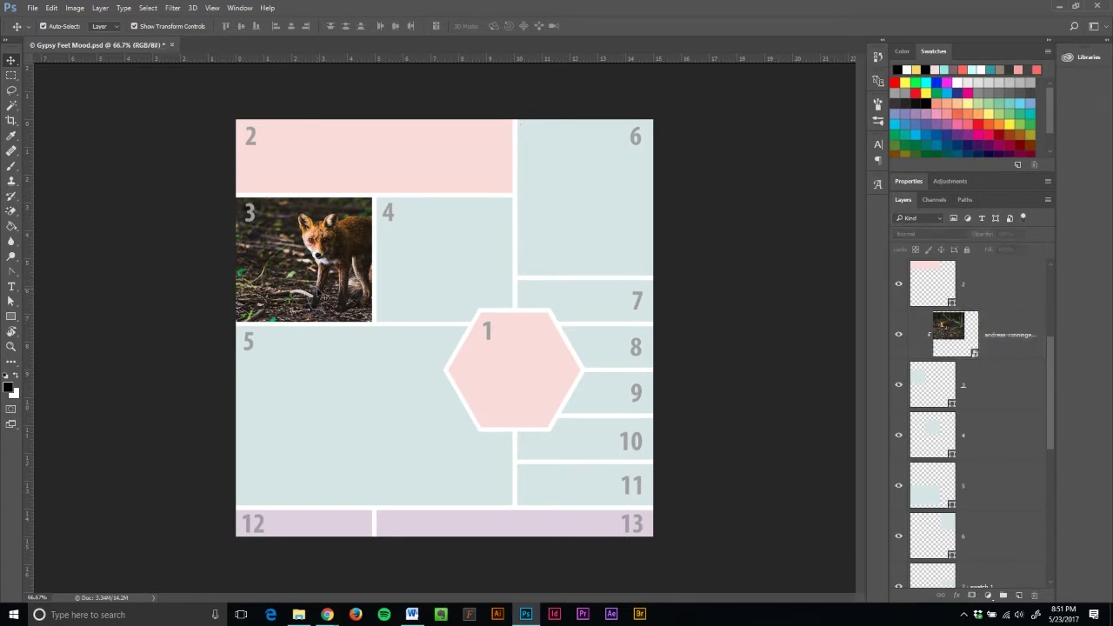
pyautogui.moveTo(339, 292); pyautogui.dragTo(331, 286)
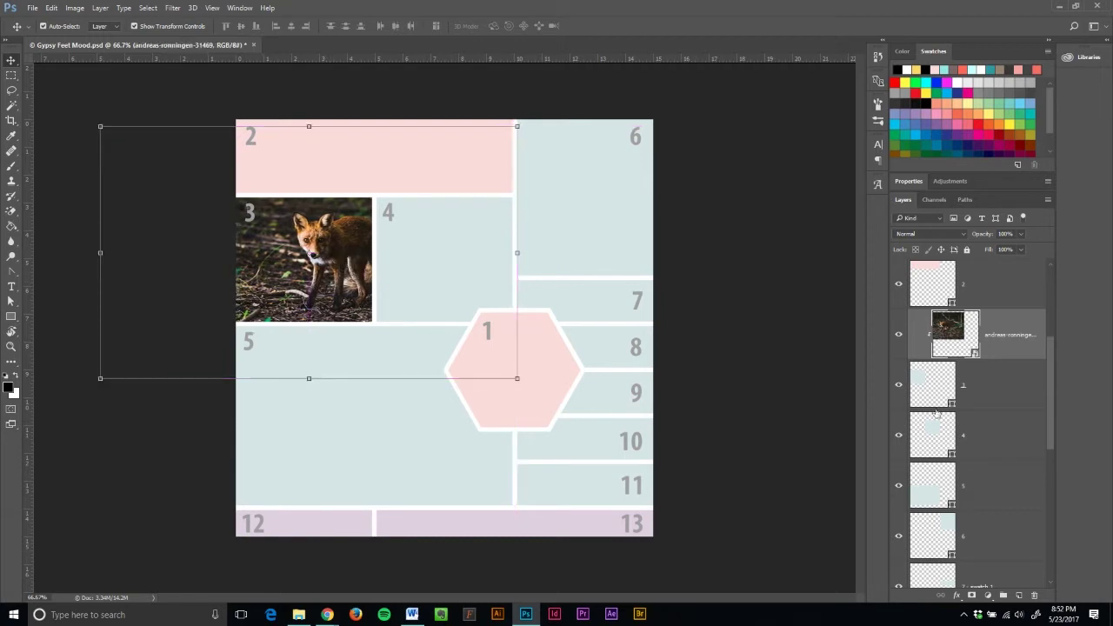
pyautogui.click(1009, 376)
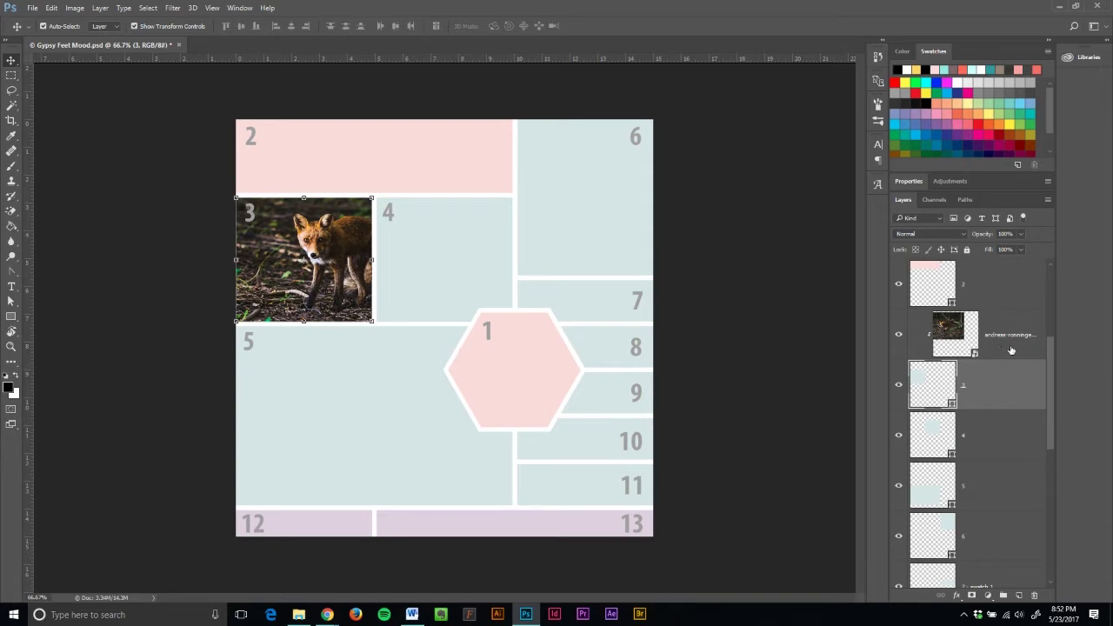
pyautogui.click(193, 389)
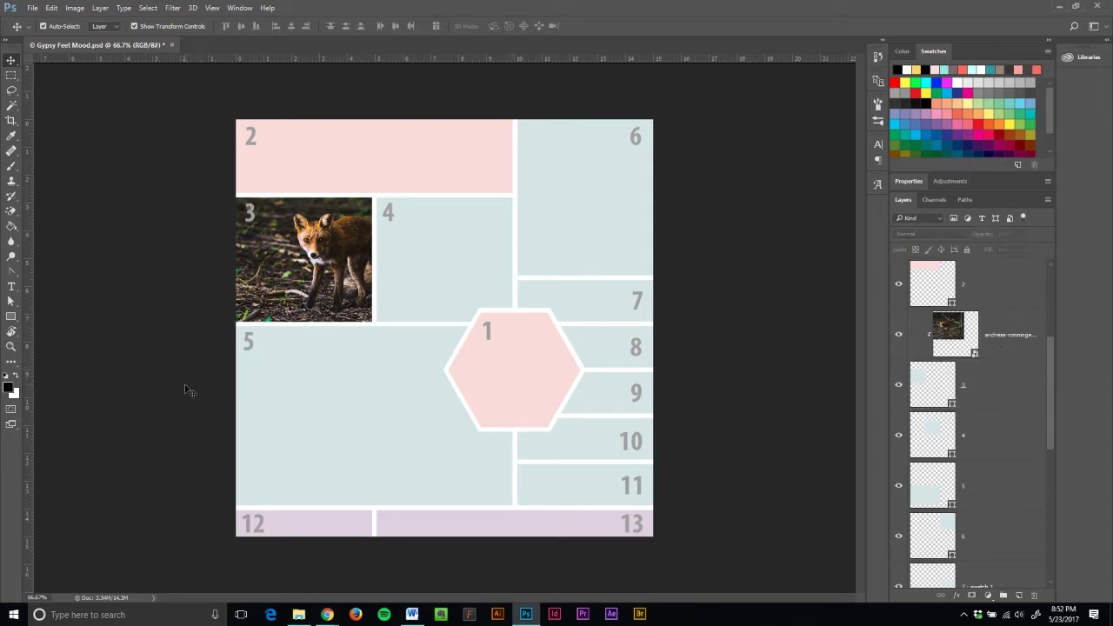
# Step: Place the pink doorway photo erol-ahmed-255854 onto the board above box 4's layer
pyautogui.click(431, 244)
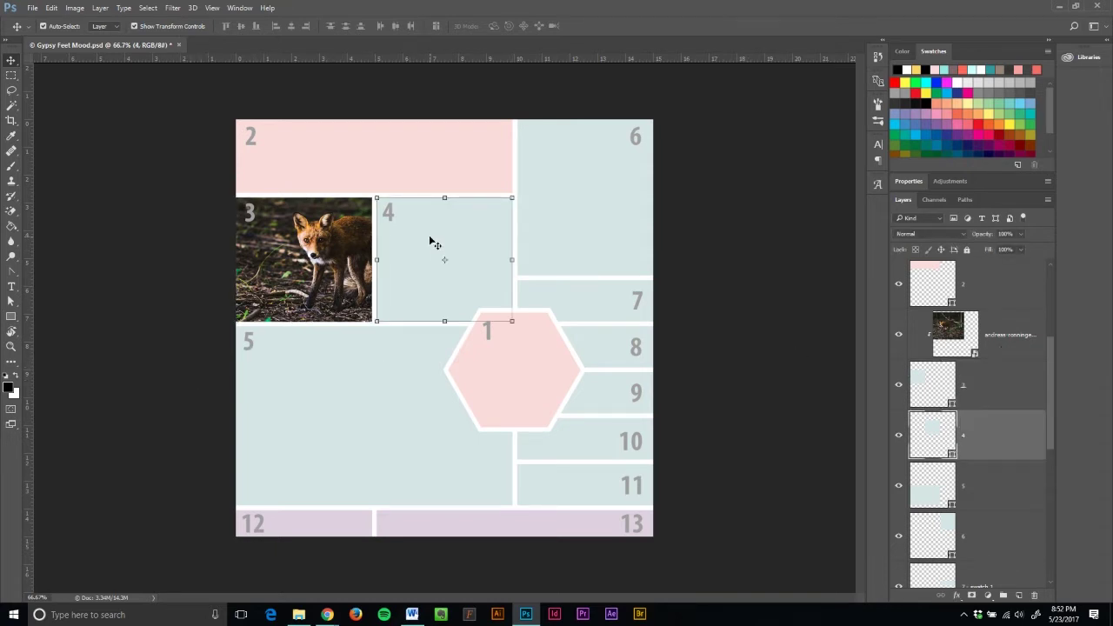
pyautogui.click(299, 615)
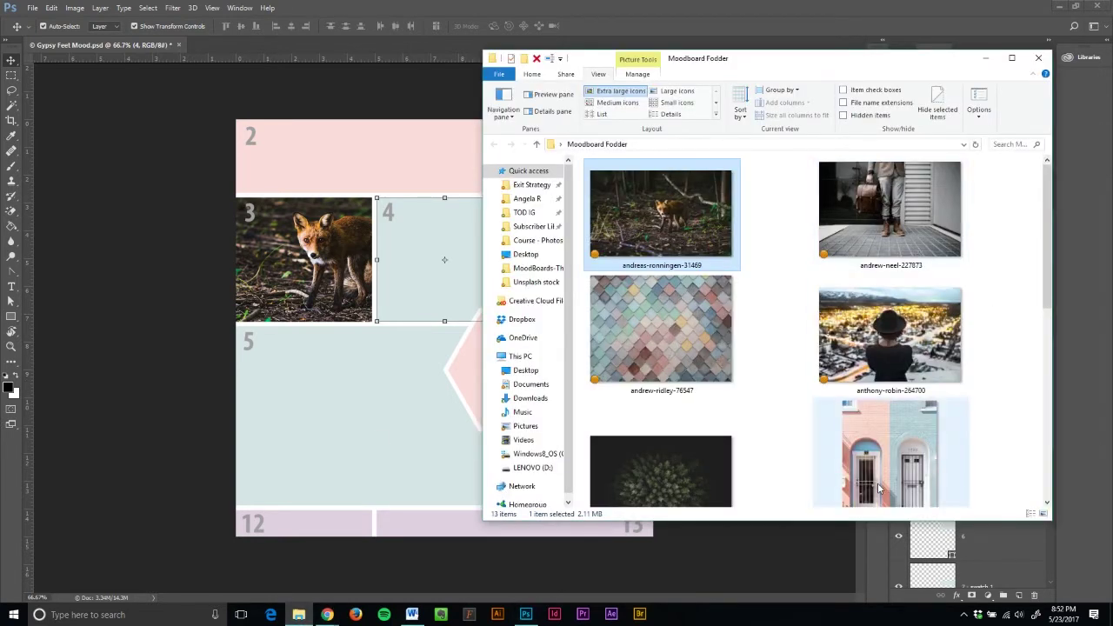
pyautogui.scroll(-1, 930, 444)
pyautogui.moveTo(926, 391); pyautogui.dragTo(431, 280)
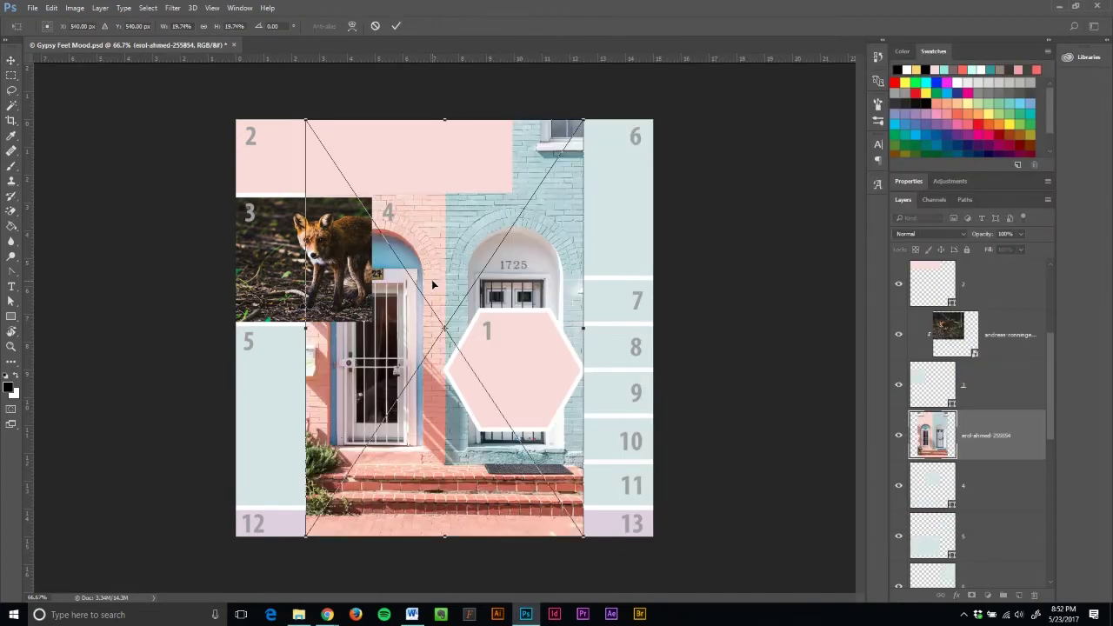
# Step: Commit the doorway photo, move it up and start shrinking it
pyautogui.click(397, 26)
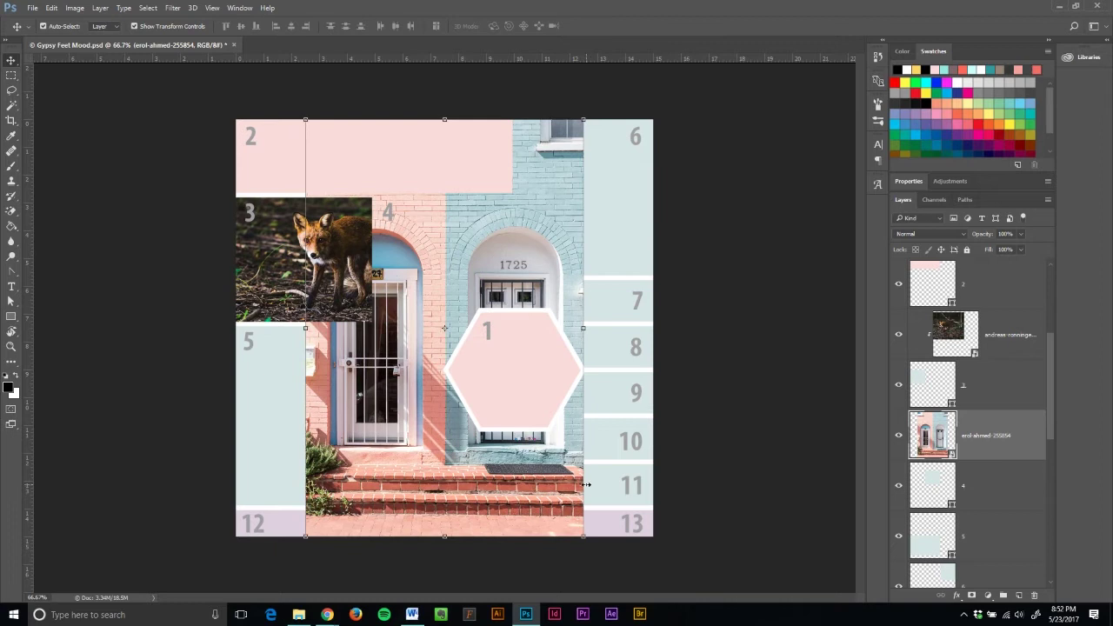
pyautogui.moveTo(528, 497); pyautogui.dragTo(525, 407)
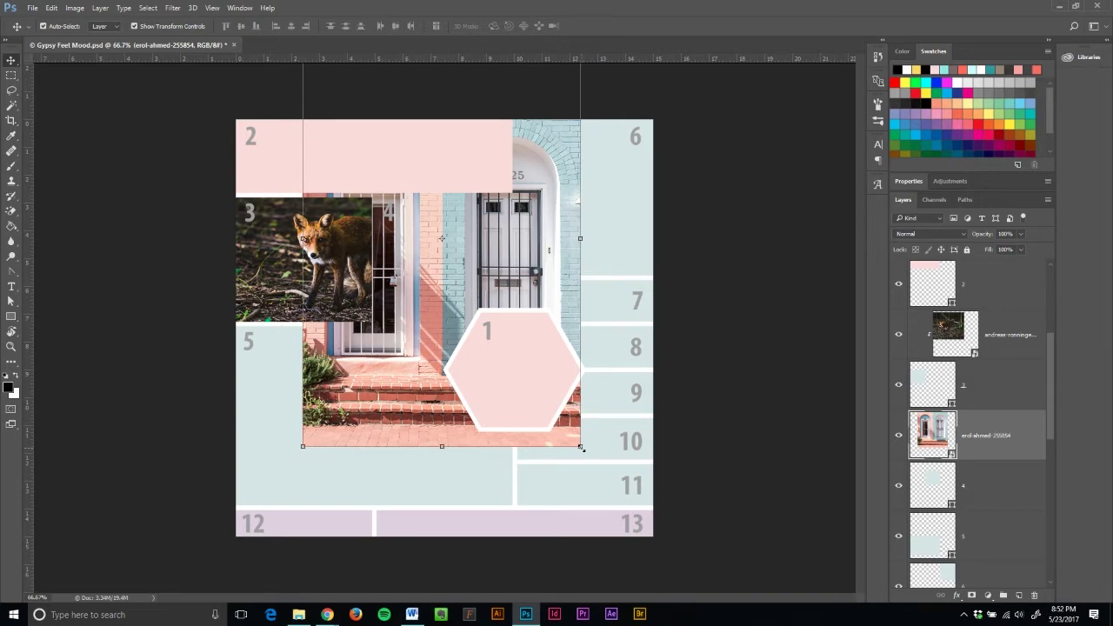
pyautogui.moveTo(581, 447)
pyautogui.mouseDown()
pyautogui.moveTo(589, 430)
pyautogui.moveTo(561, 356)
pyautogui.moveTo(487, 351)
pyautogui.moveTo(589, 380)
pyautogui.moveTo(616, 348)
pyautogui.moveTo(618, 313)
pyautogui.moveTo(571, 385)
pyautogui.moveTo(524, 394)
pyautogui.moveTo(485, 368)
pyautogui.moveTo(541, 405)
pyautogui.moveTo(527, 335)
pyautogui.moveTo(569, 446)
pyautogui.mouseUp()
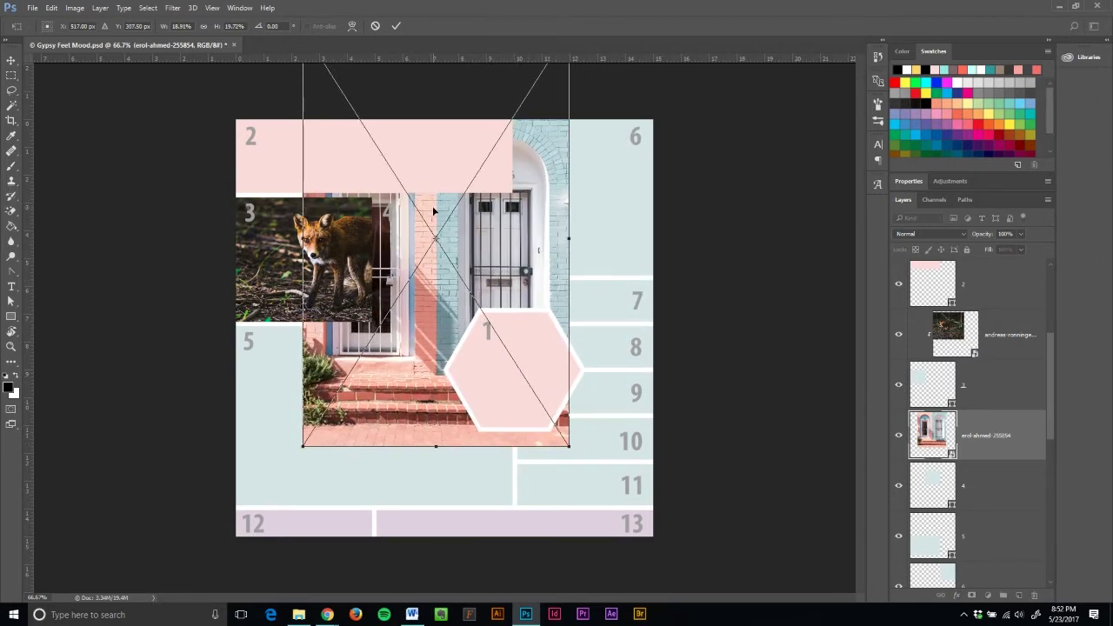
# Step: Scale the doorway photo down, shift it slightly left and commit the new size
pyautogui.click(375, 25)
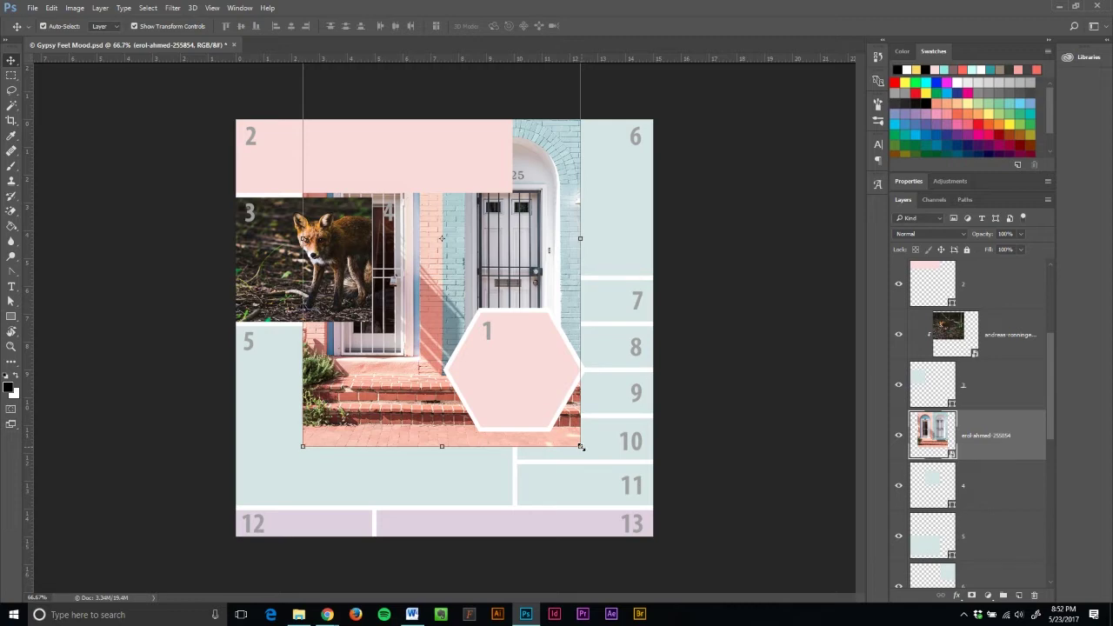
pyautogui.moveTo(581, 447); pyautogui.dragTo(500, 349)
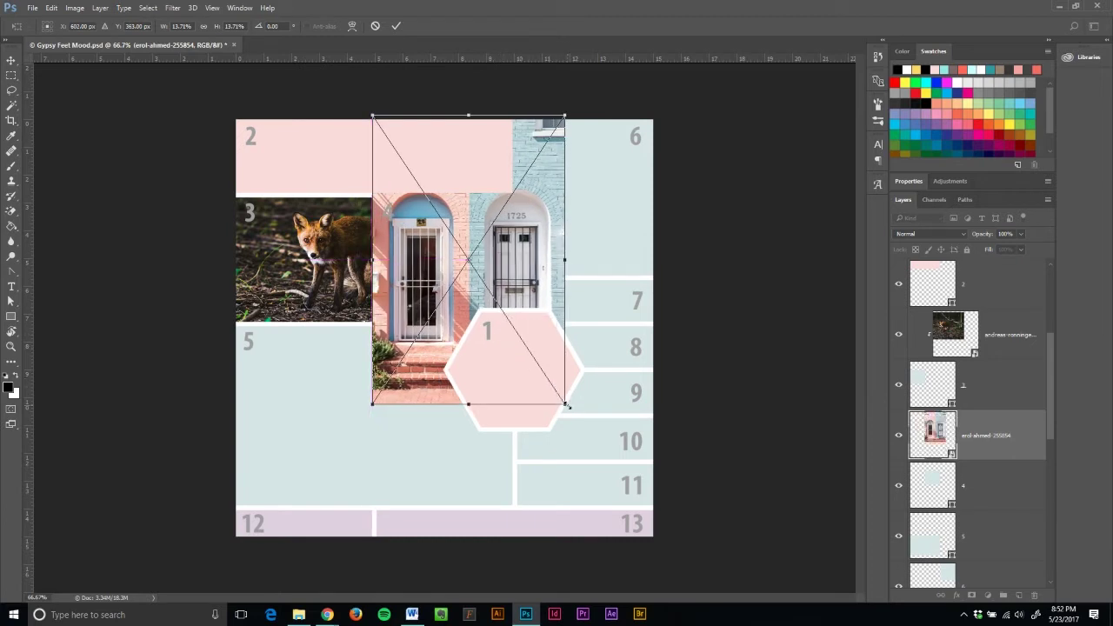
pyautogui.moveTo(565, 403); pyautogui.dragTo(541, 371)
pyautogui.moveTo(455, 218); pyautogui.dragTo(446, 227)
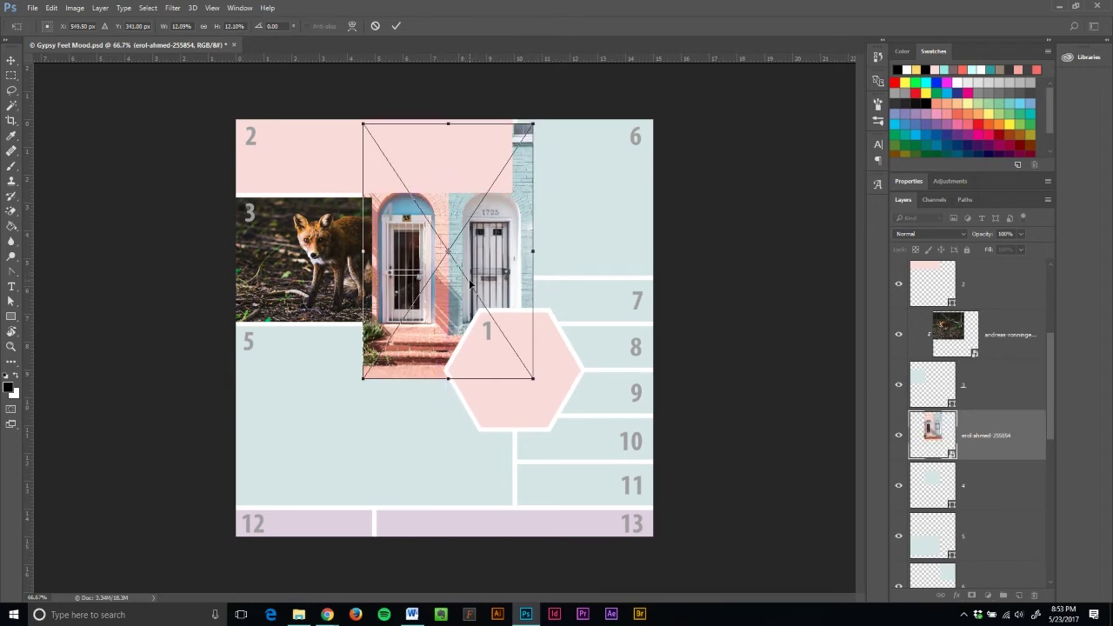
pyautogui.click(396, 27)
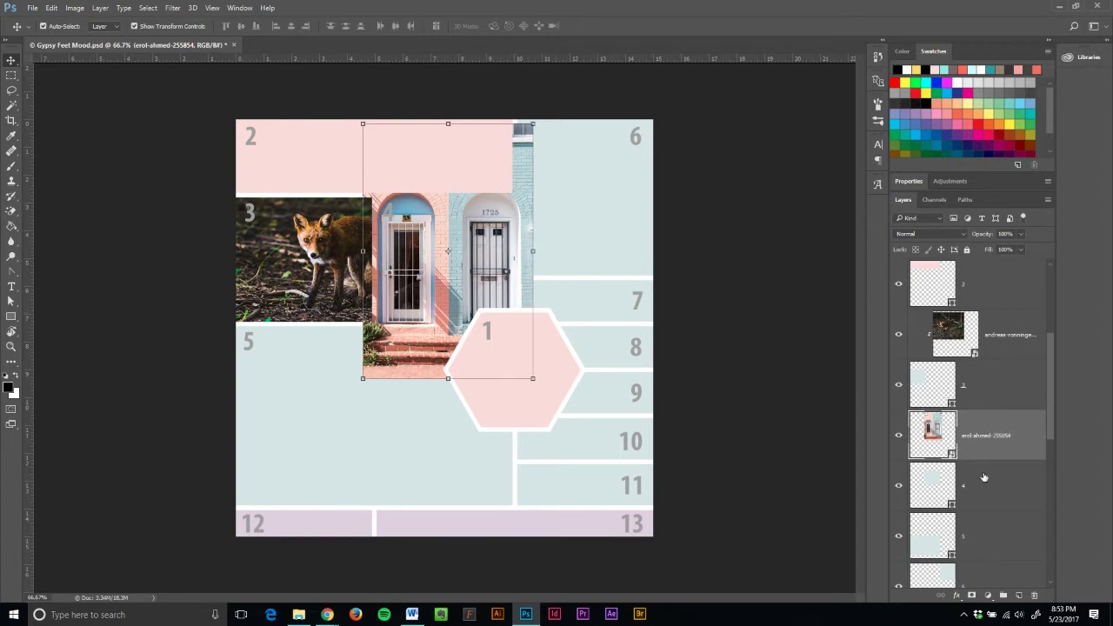
# Step: Clip the doorway photo into box 4 and reposition it inside the box
pyautogui.rightClick(988, 448)
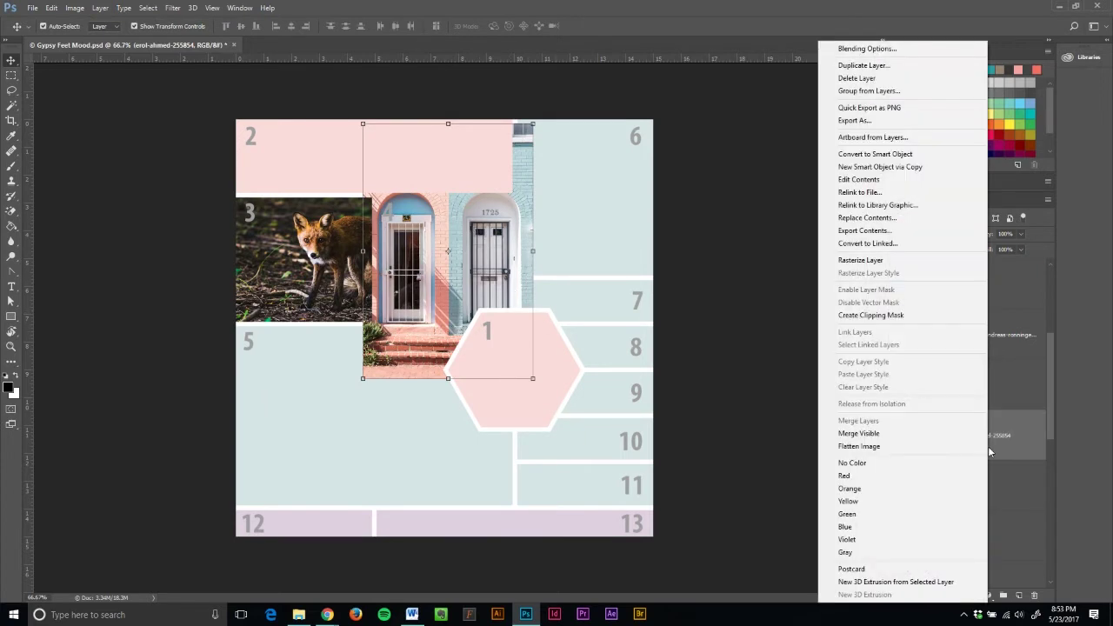
pyautogui.click(903, 315)
pyautogui.moveTo(453, 299); pyautogui.dragTo(465, 263)
pyautogui.click(709, 278)
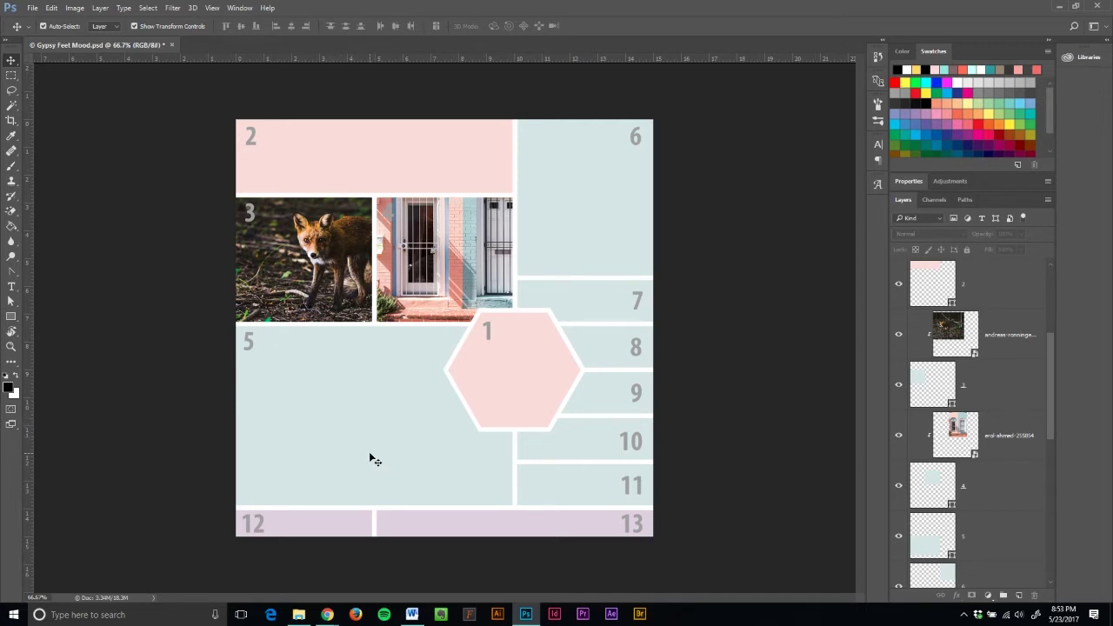
# Step: Place the road-arrow photo gaelle-marcel-161096, commit it and align its top with the guide
pyautogui.click(298, 615)
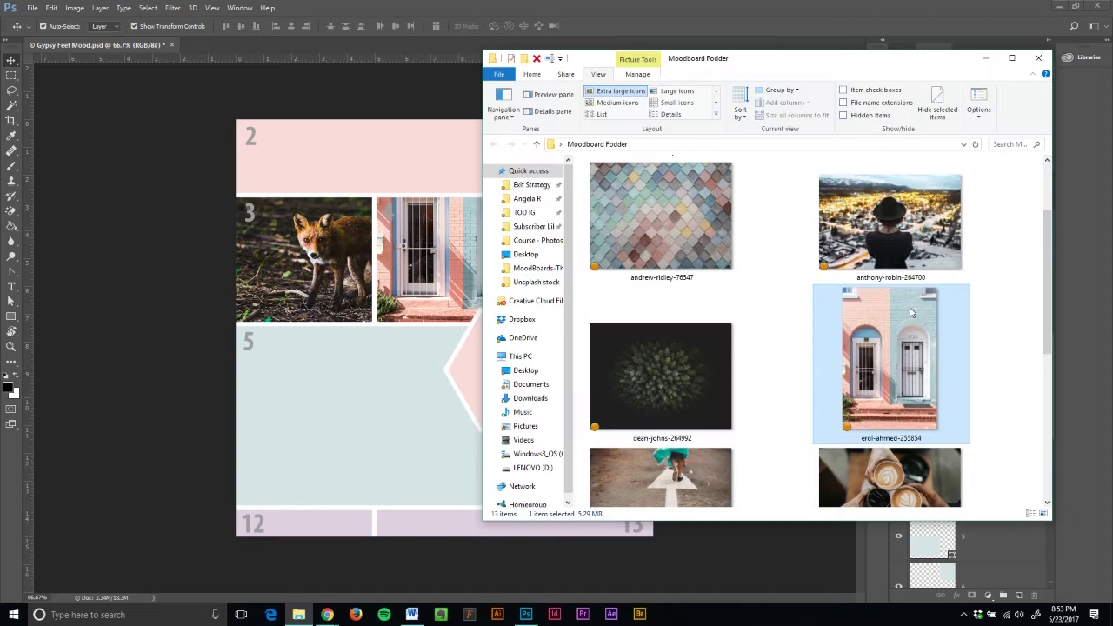
pyautogui.moveTo(1049, 222); pyautogui.dragTo(1051, 264)
pyautogui.moveTo(665, 391); pyautogui.dragTo(347, 432)
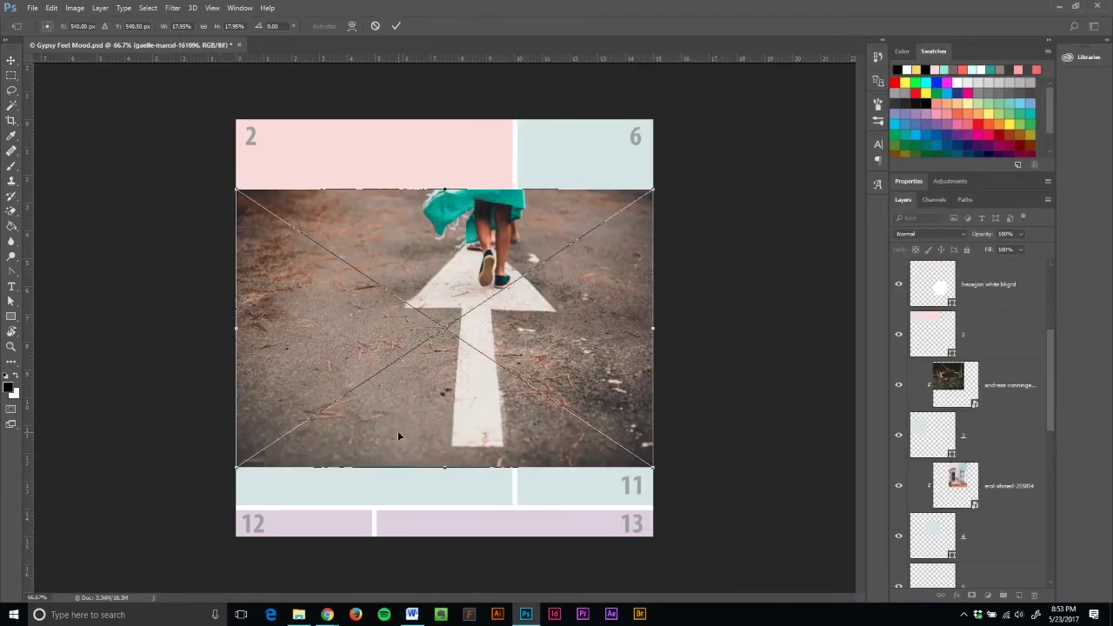
pyautogui.click(395, 25)
pyautogui.moveTo(562, 304); pyautogui.dragTo(481, 384)
pyautogui.moveTo(355, 432); pyautogui.dragTo(442, 392)
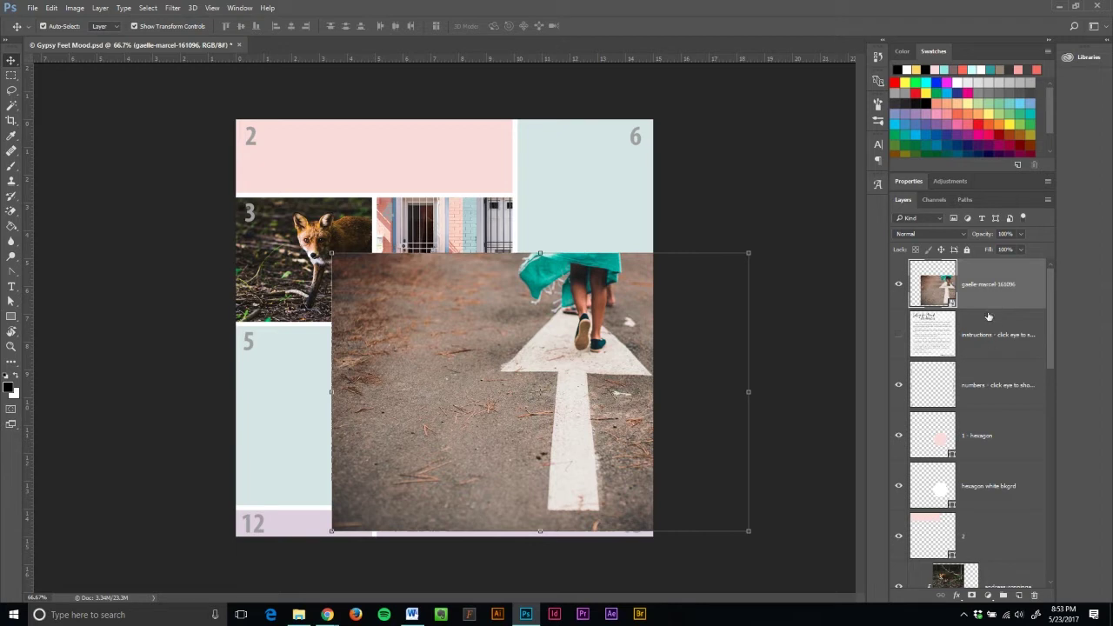
# Step: Move the road-arrow photo layer down beneath the hexagon layers, next to box 5's shape
pyautogui.click(266, 450)
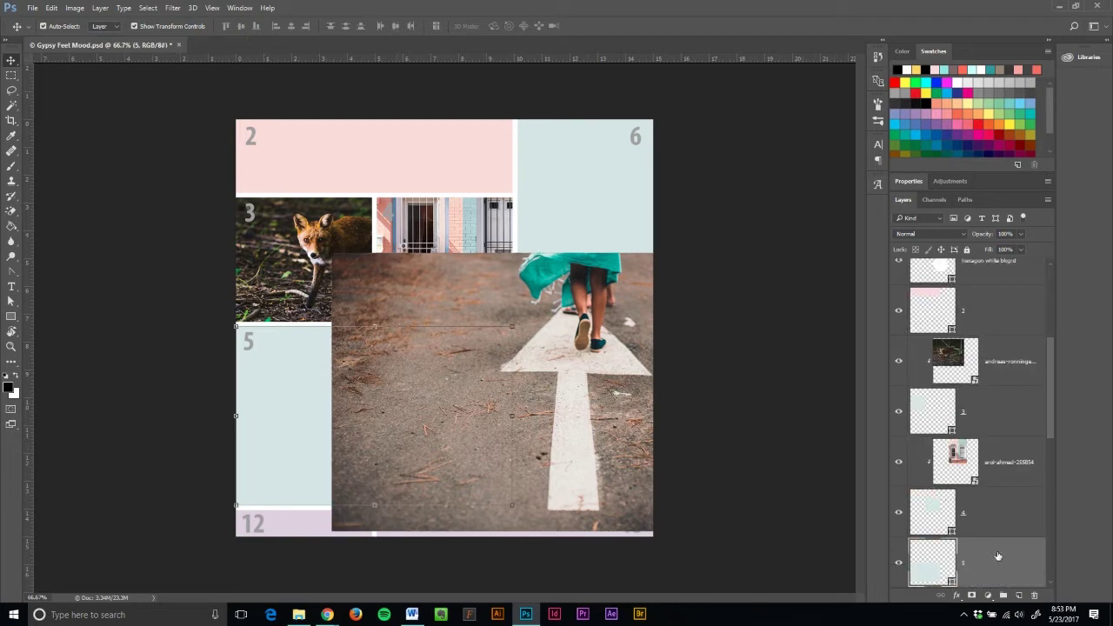
pyautogui.moveTo(1052, 419); pyautogui.dragTo(1049, 324)
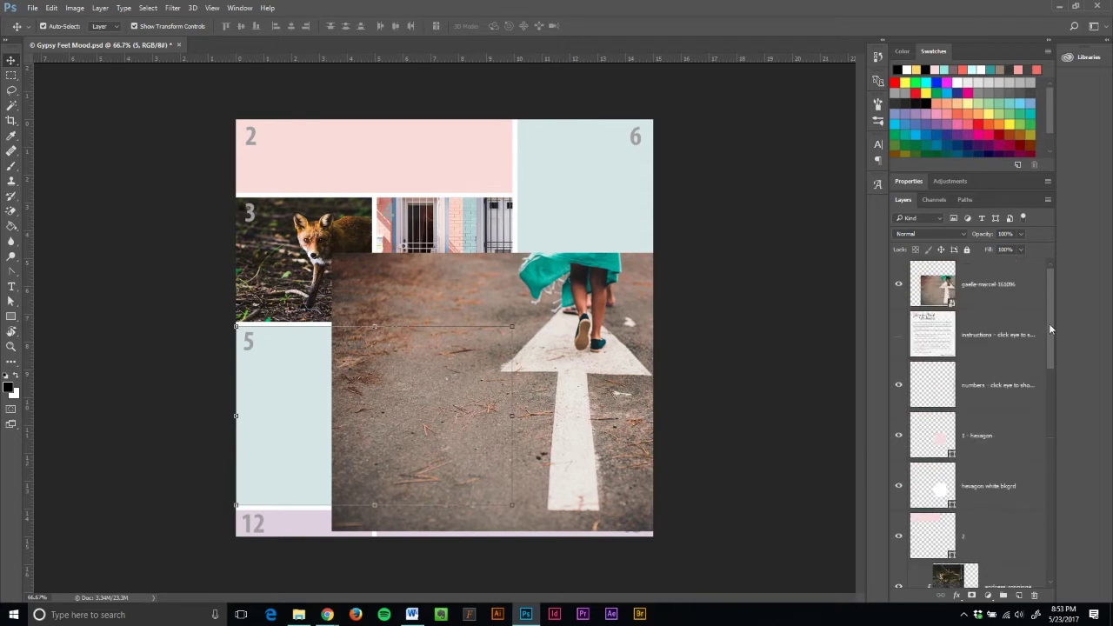
pyautogui.moveTo(981, 300); pyautogui.dragTo(991, 511)
pyautogui.scroll(-3, 994, 417)
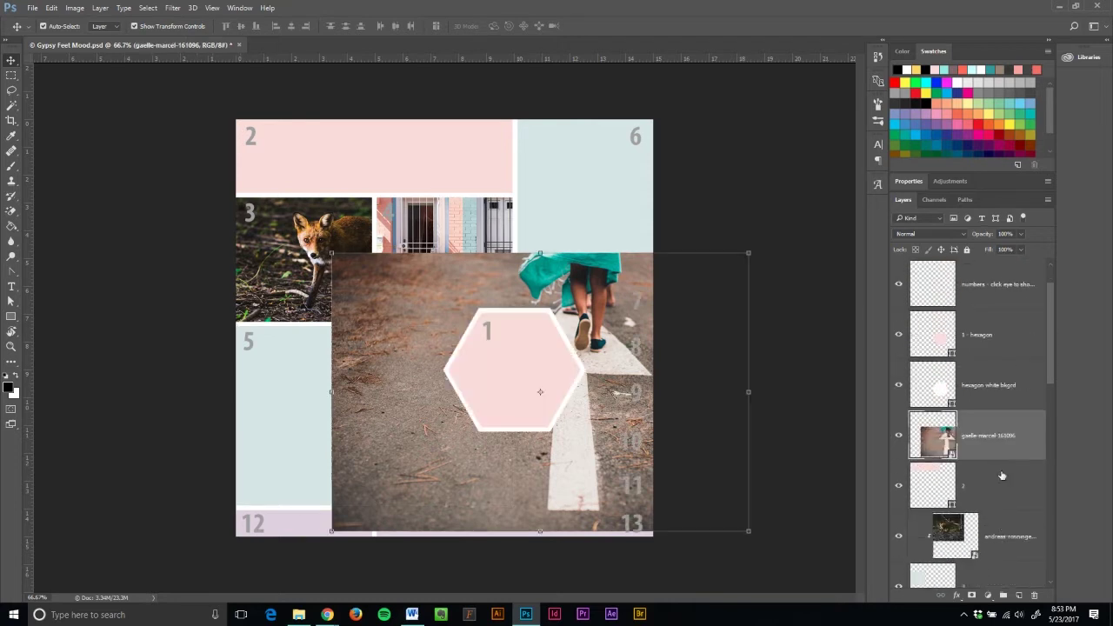
pyautogui.moveTo(991, 352); pyautogui.dragTo(980, 485)
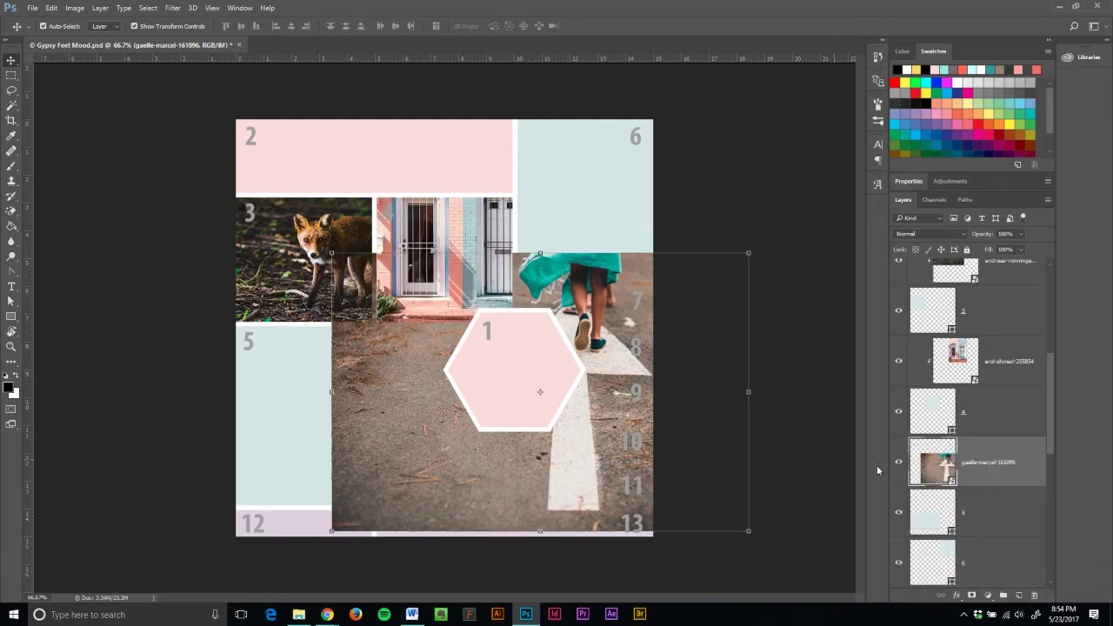
# Step: Position the road-arrow photo over box 5, clip it in and fine-tune its placement
pyautogui.moveTo(430, 474); pyautogui.dragTo(222, 534)
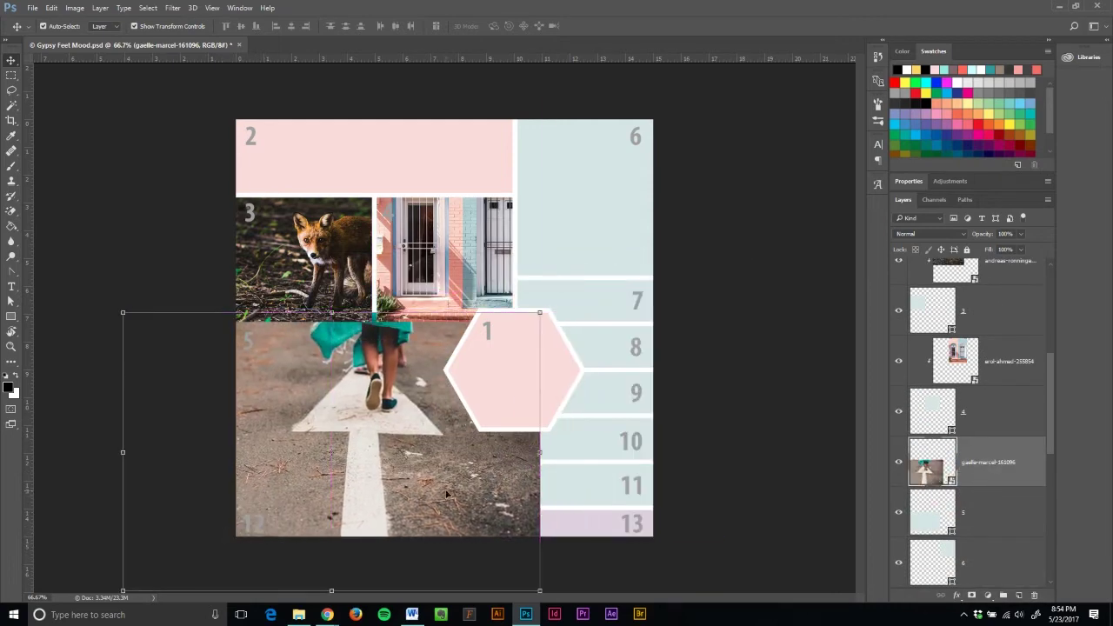
pyautogui.rightClick(987, 481)
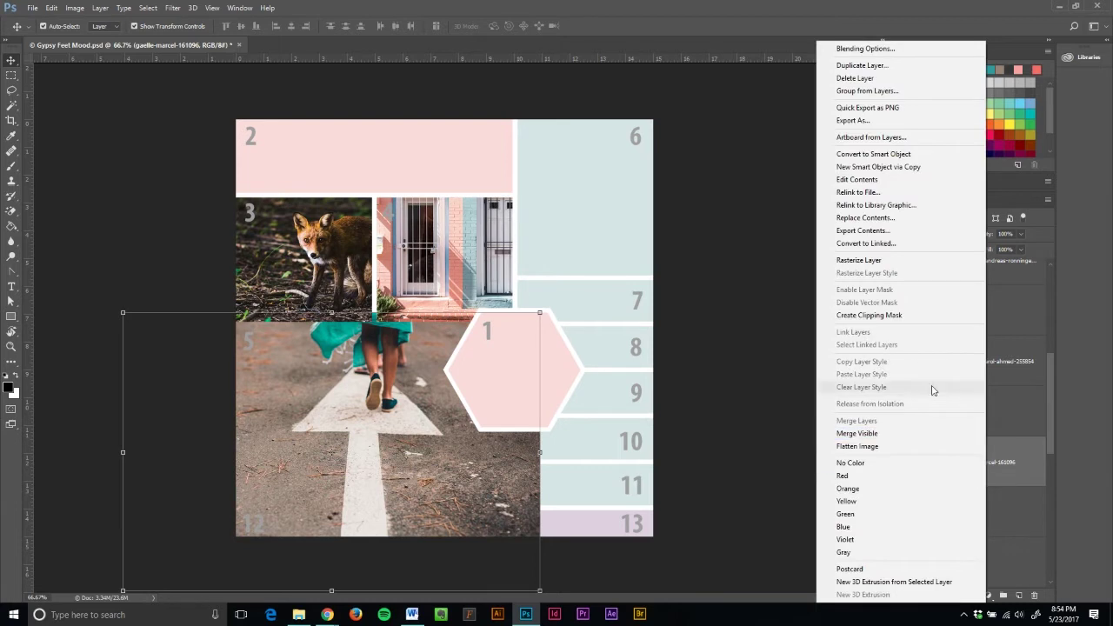
pyautogui.click(926, 315)
pyautogui.moveTo(407, 459); pyautogui.dragTo(419, 472)
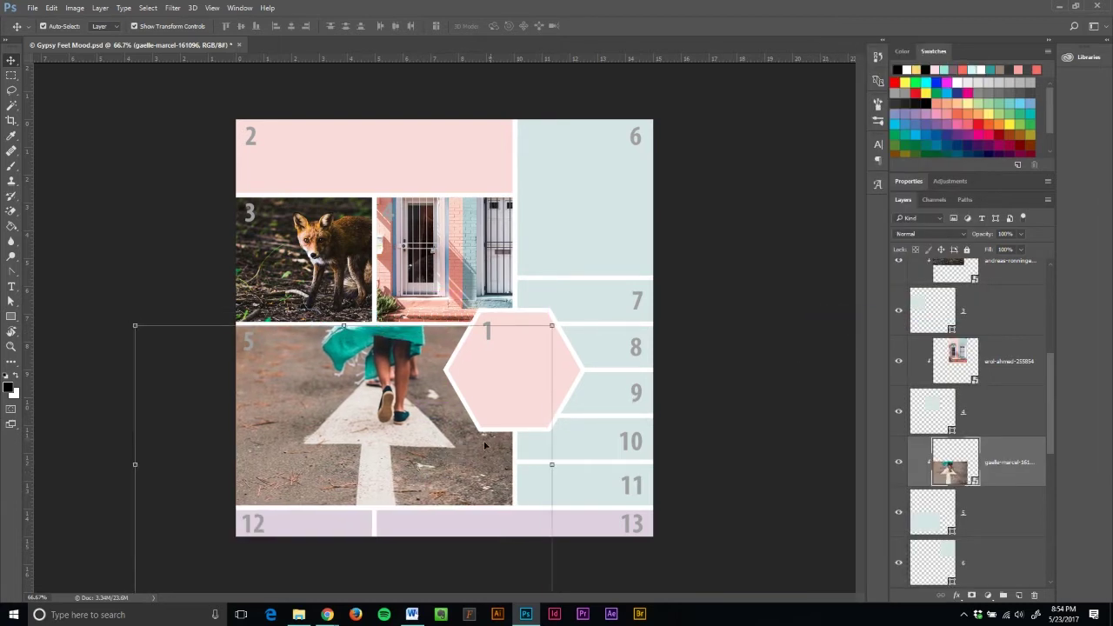
# Step: Move the doorway photo layer down beside box 6's shape in the Layers panel
pyautogui.click(731, 369)
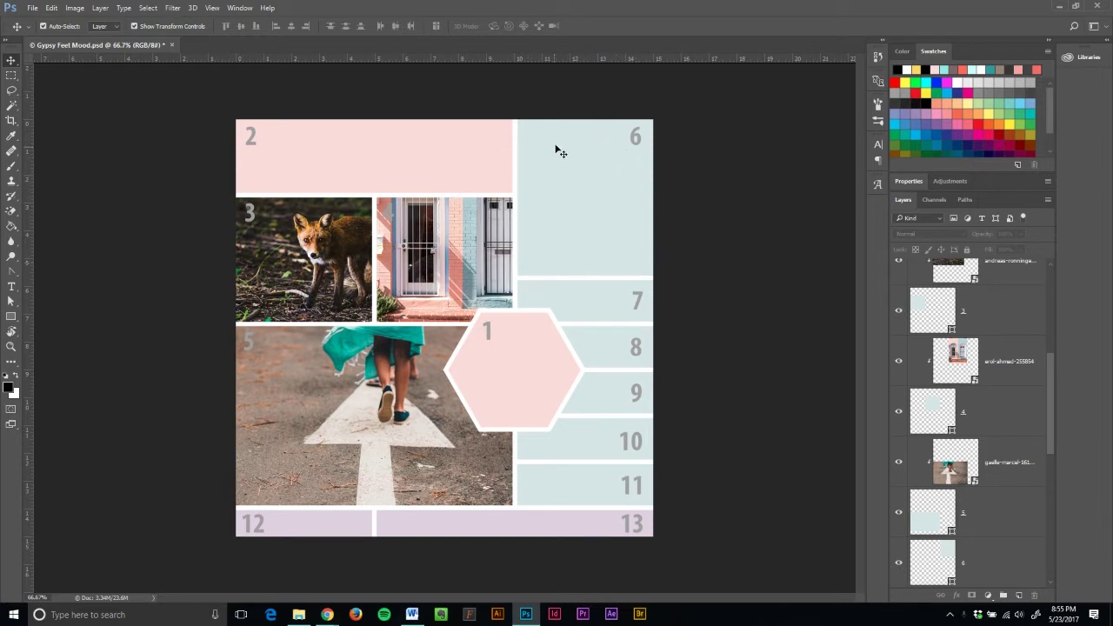
pyautogui.click(455, 281)
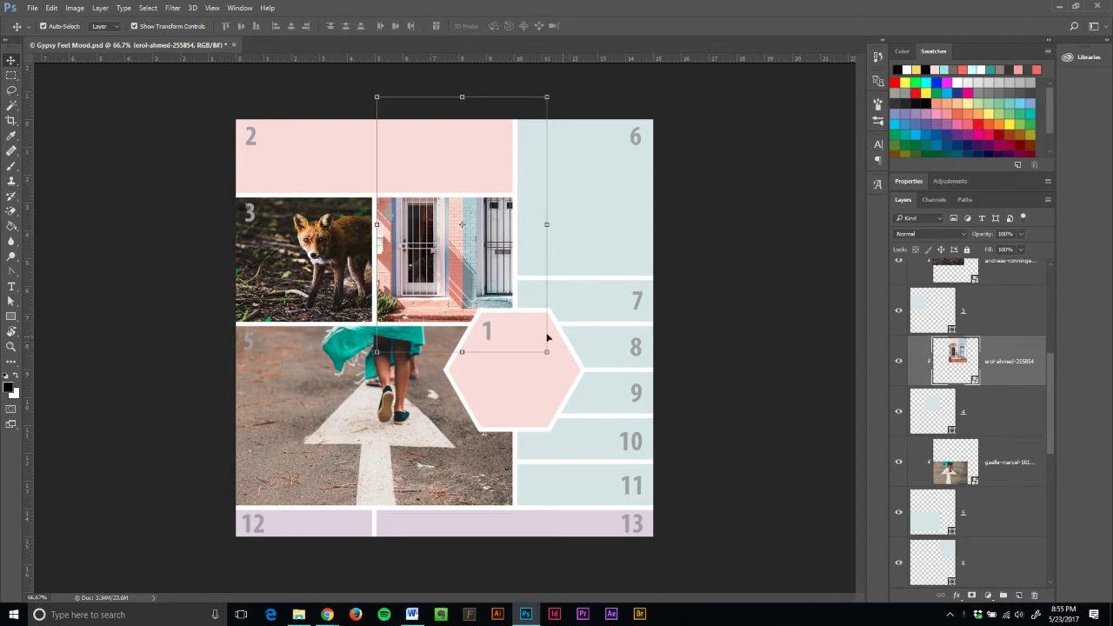
pyautogui.rightClick(1000, 375)
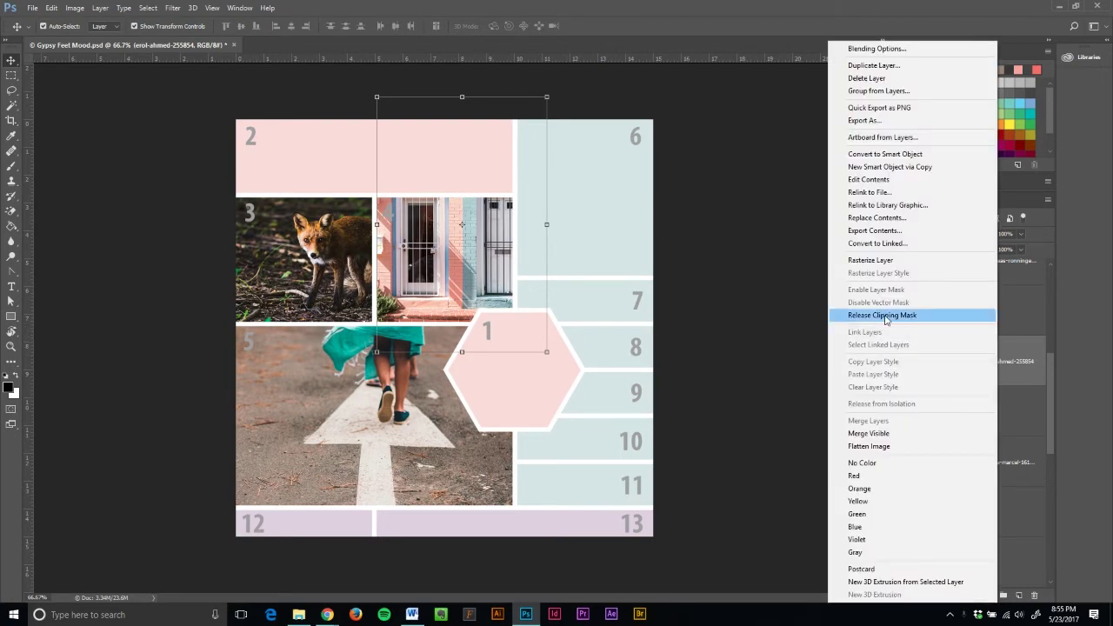
pyautogui.click(803, 359)
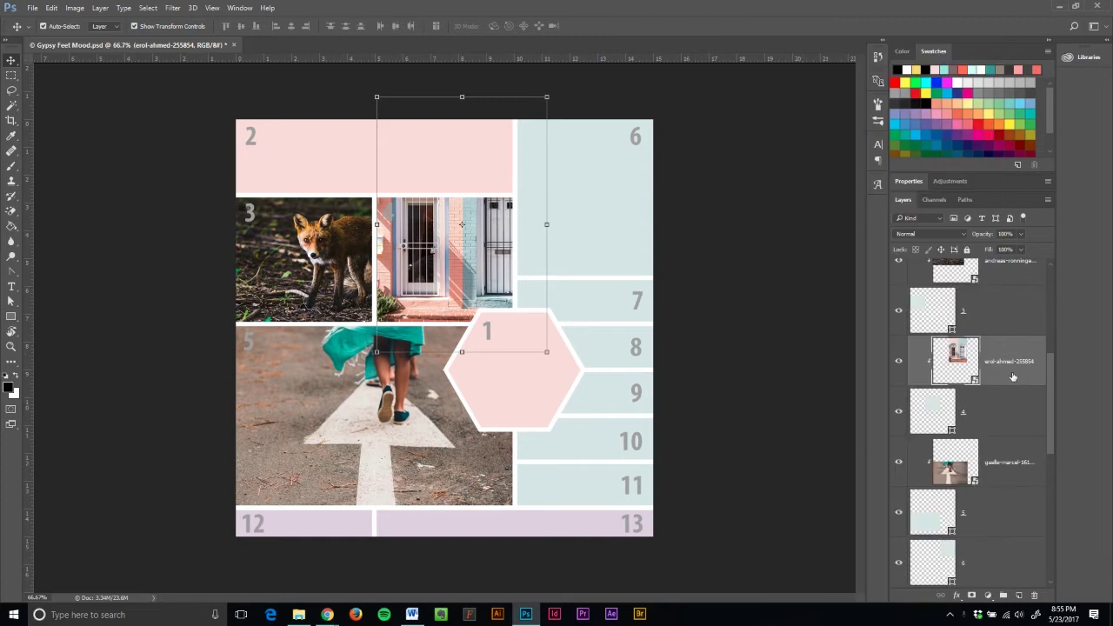
pyautogui.moveTo(996, 380); pyautogui.dragTo(1007, 532)
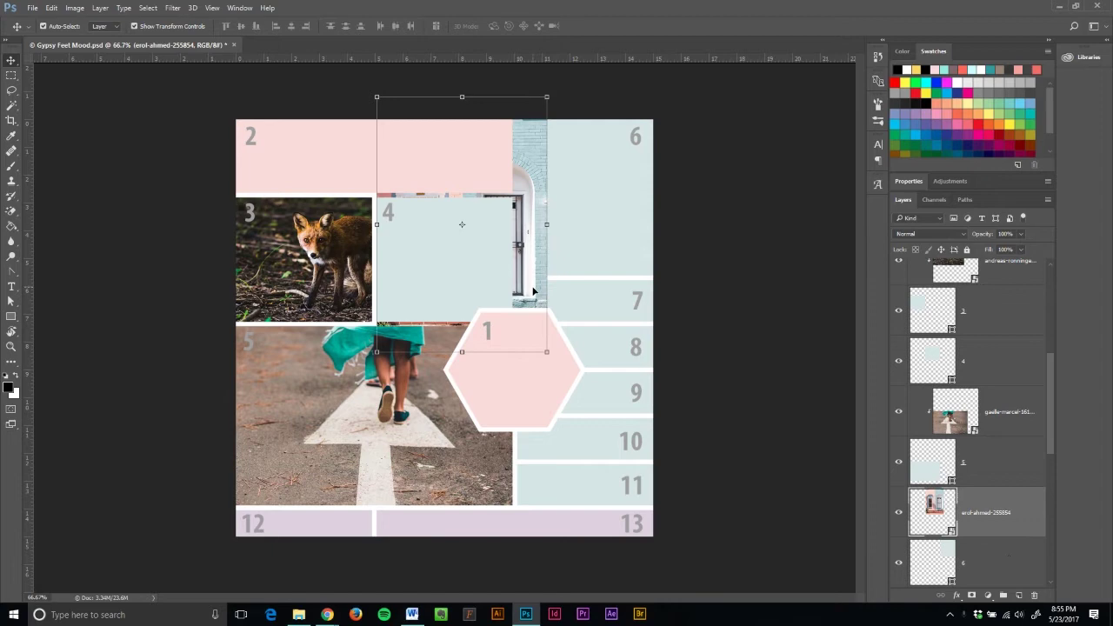
# Step: Move the doorway photo over box 6, clip it there and scale it to fit
pyautogui.moveTo(533, 290); pyautogui.dragTo(663, 237)
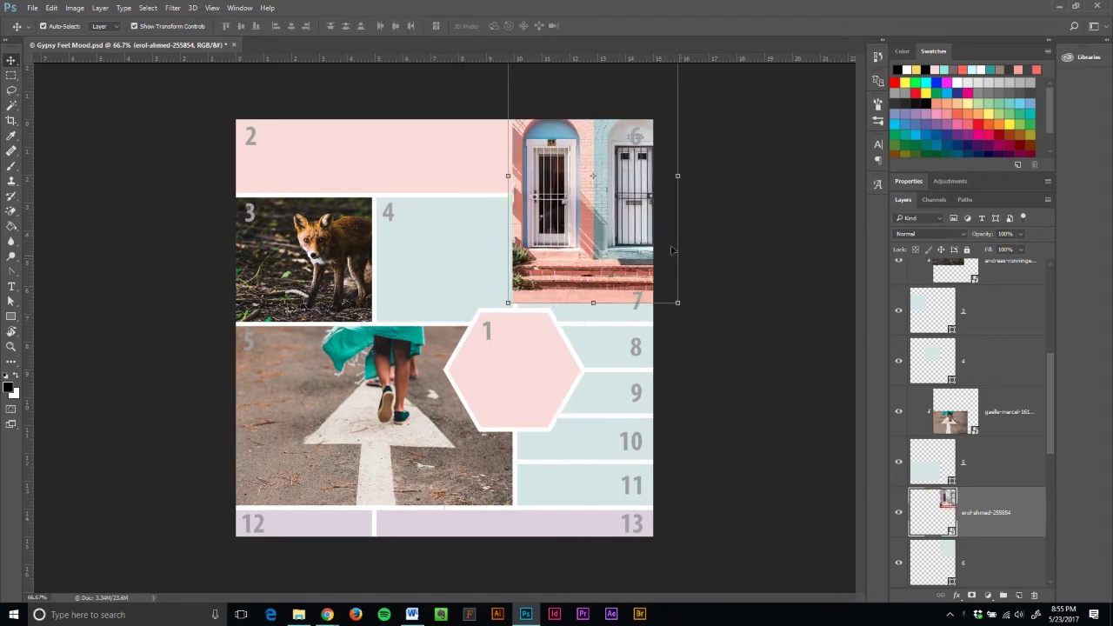
pyautogui.rightClick(985, 534)
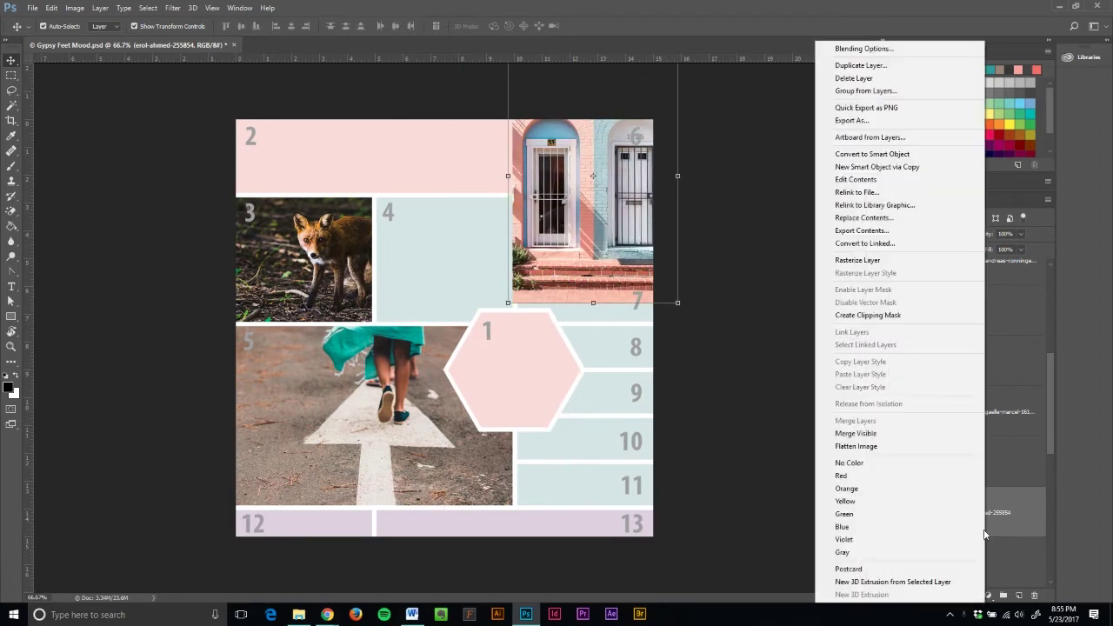
pyautogui.click(858, 315)
pyautogui.moveTo(624, 240); pyautogui.dragTo(616, 248)
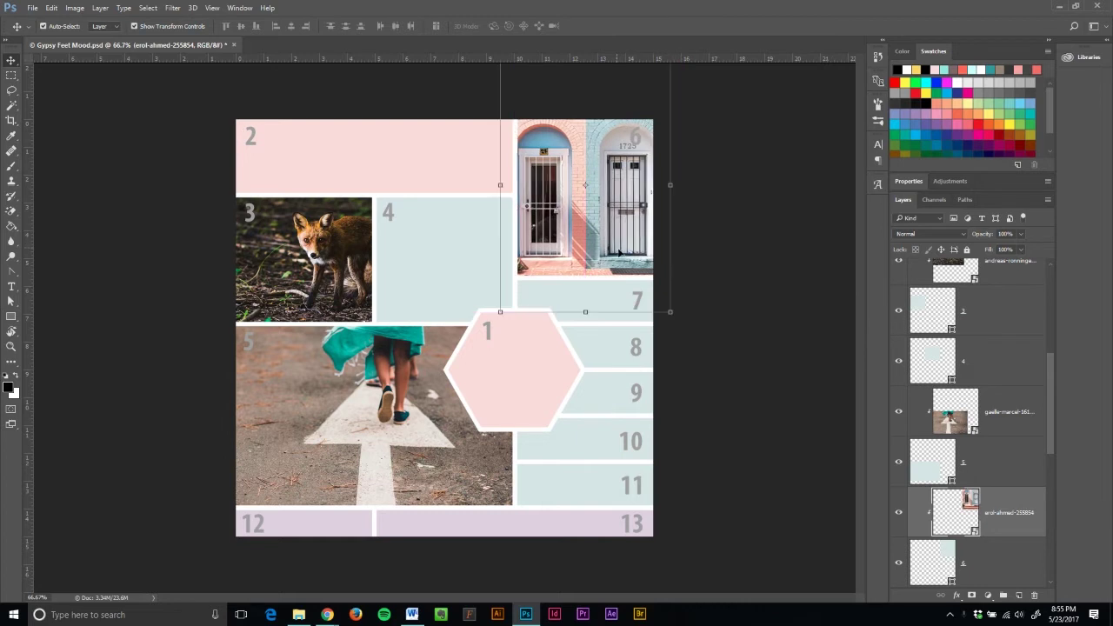
pyautogui.moveTo(670, 314); pyautogui.dragTo(657, 292)
pyautogui.moveTo(502, 293); pyautogui.dragTo(508, 283)
pyautogui.moveTo(576, 235); pyautogui.dragTo(578, 248)
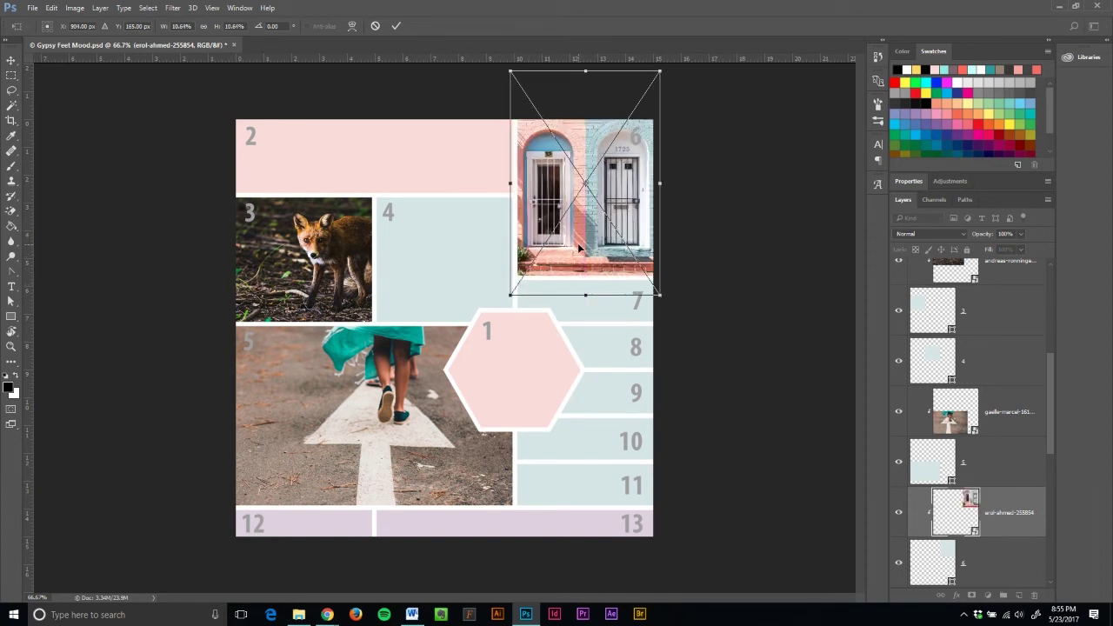
pyautogui.click(396, 25)
pyautogui.click(715, 213)
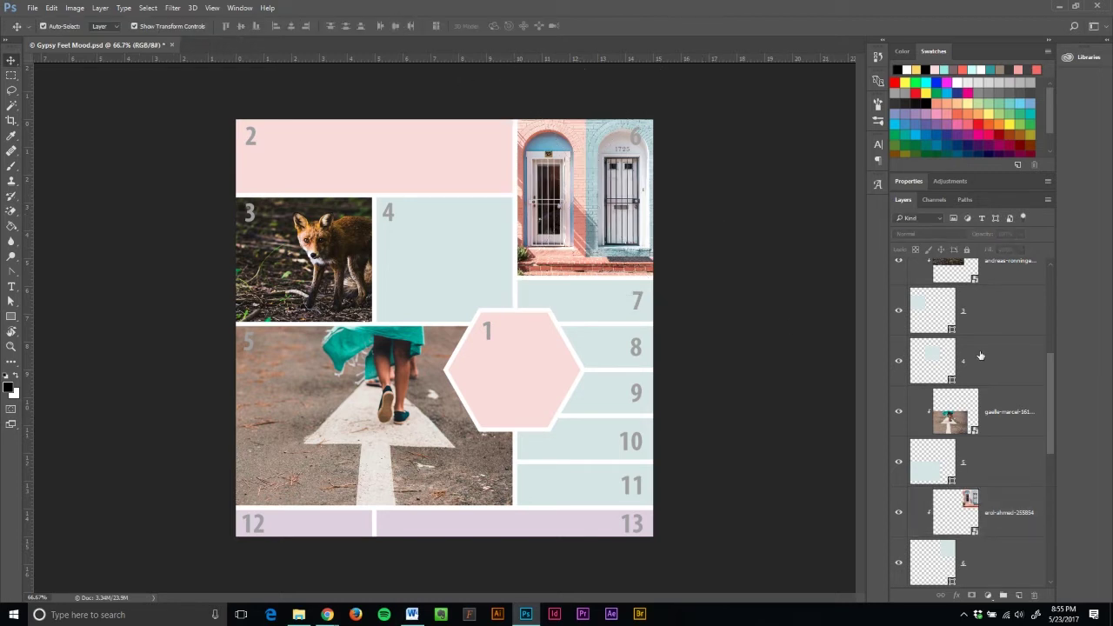
# Step: Toggle the number labels off and back on to check the panels
pyautogui.scroll(3, 970, 347)
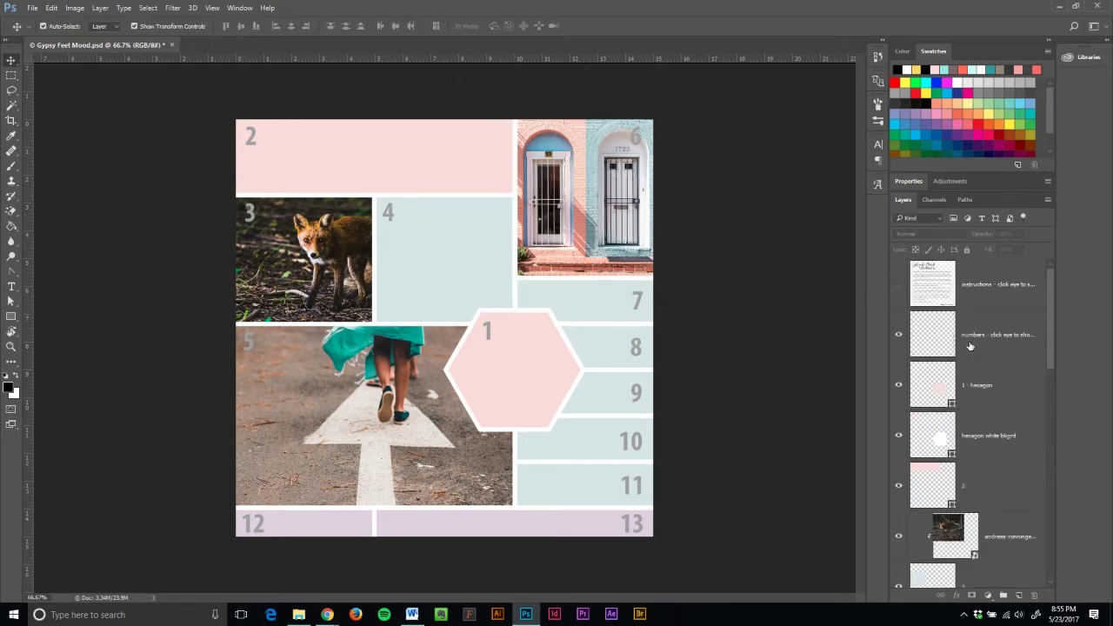
pyautogui.click(899, 336)
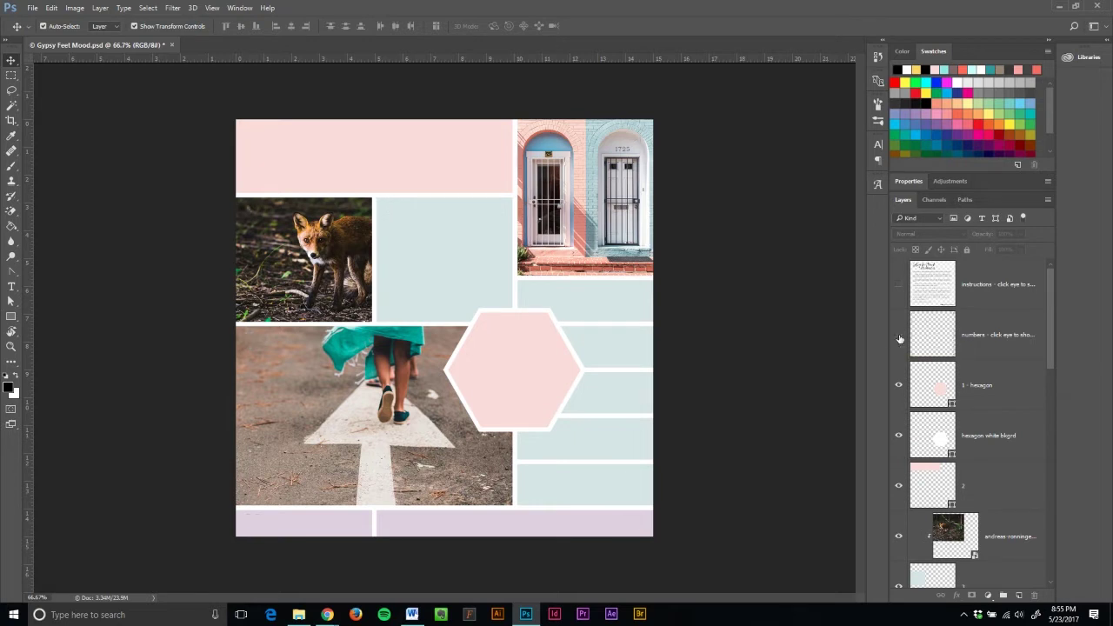
pyautogui.click(899, 337)
pyautogui.scroll(-2, 899, 339)
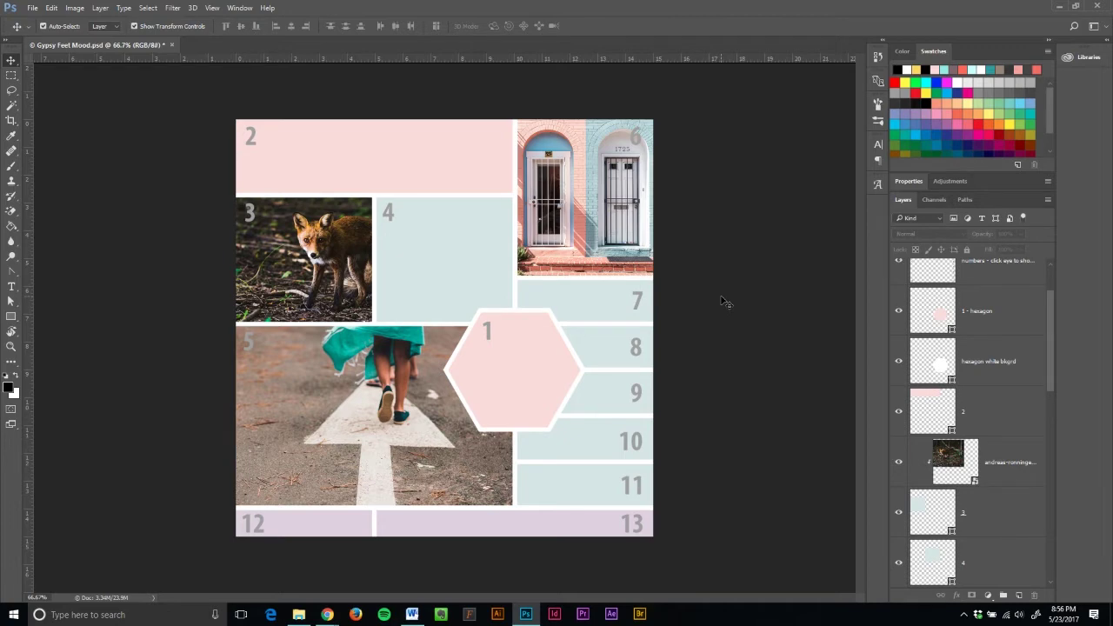
# Step: Place the hat-and-city photo anthony-robin-264700 on the board above hexagon 1
pyautogui.click(540, 389)
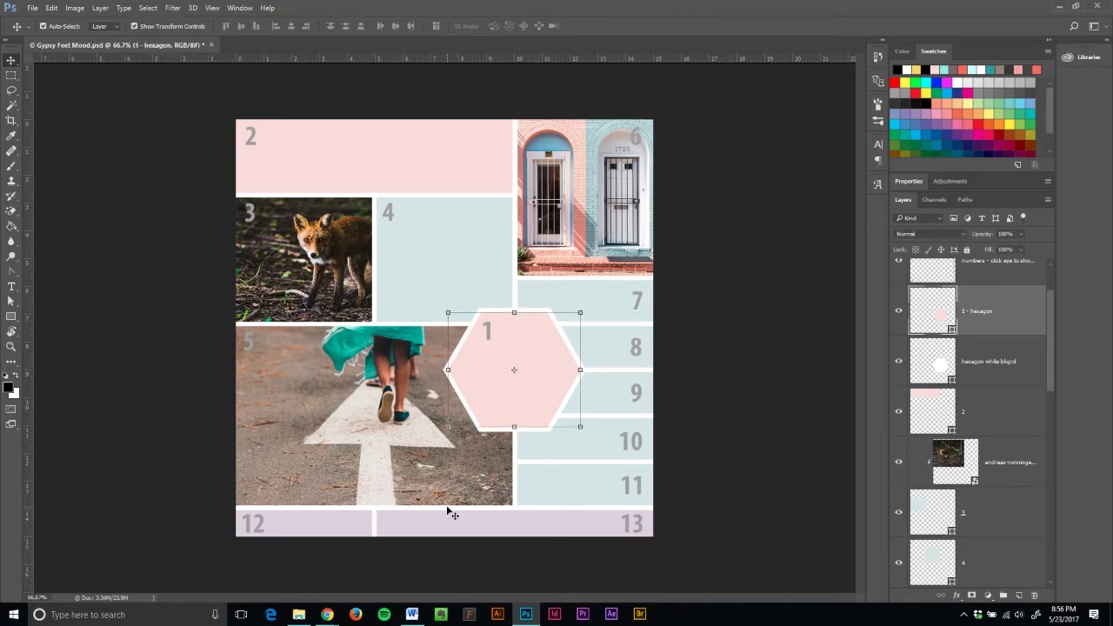
pyautogui.click(298, 615)
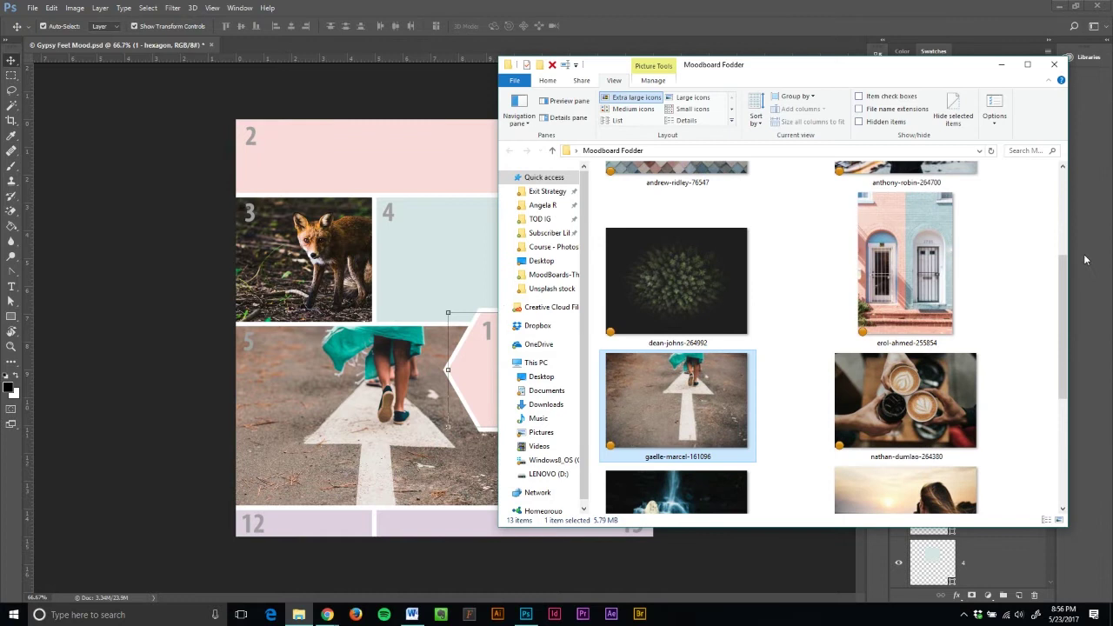
pyautogui.moveTo(1060, 273); pyautogui.dragTo(1068, 179)
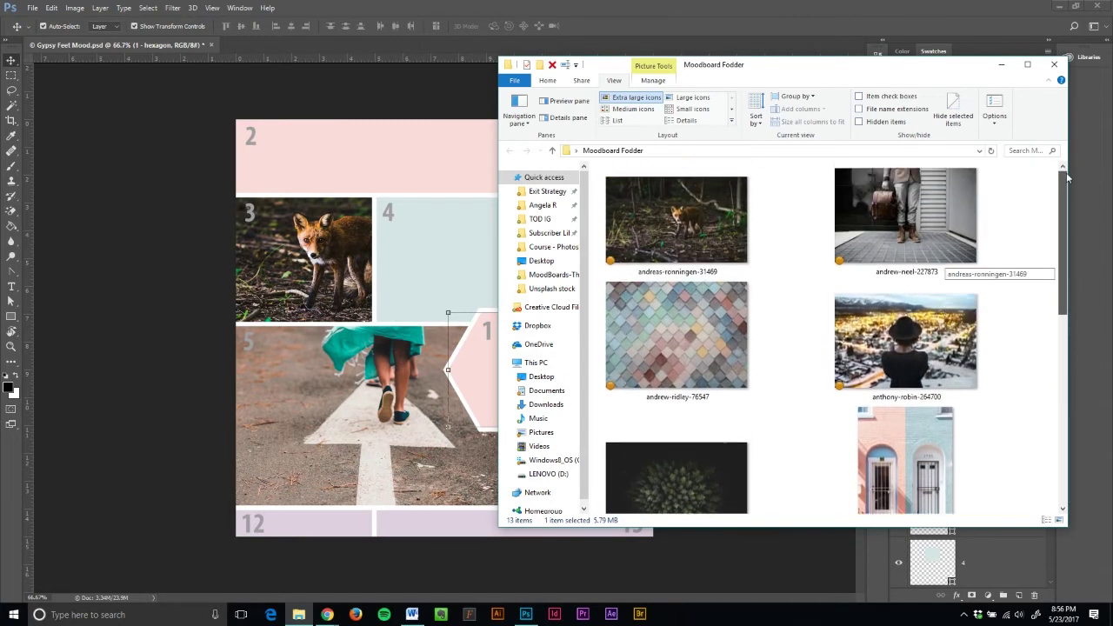
pyautogui.moveTo(918, 374); pyautogui.dragTo(481, 396)
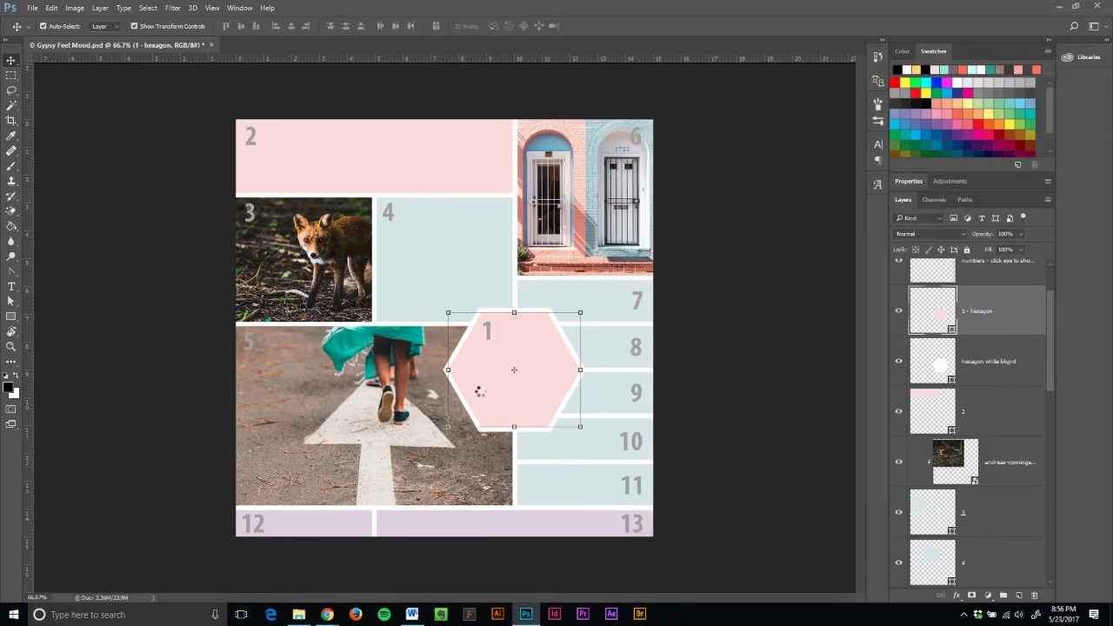
pyautogui.click(399, 25)
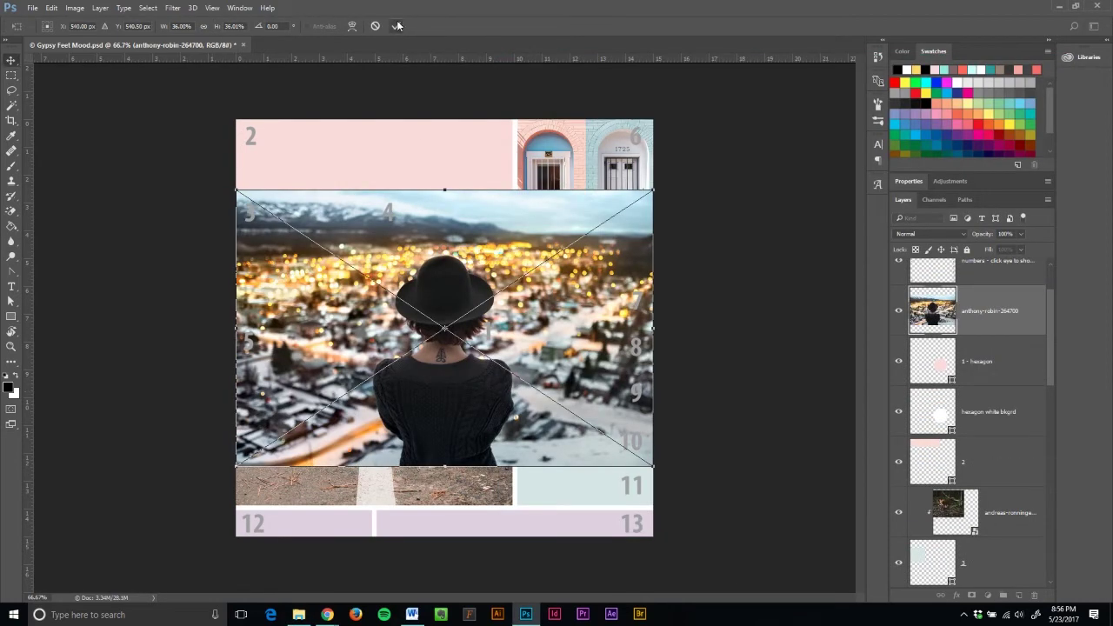
# Step: Scale the hat photo over the hexagon, then clip it into hexagon 1 and nudge it left
pyautogui.moveTo(467, 379); pyautogui.dragTo(565, 423)
pyautogui.moveTo(335, 233); pyautogui.dragTo(483, 329)
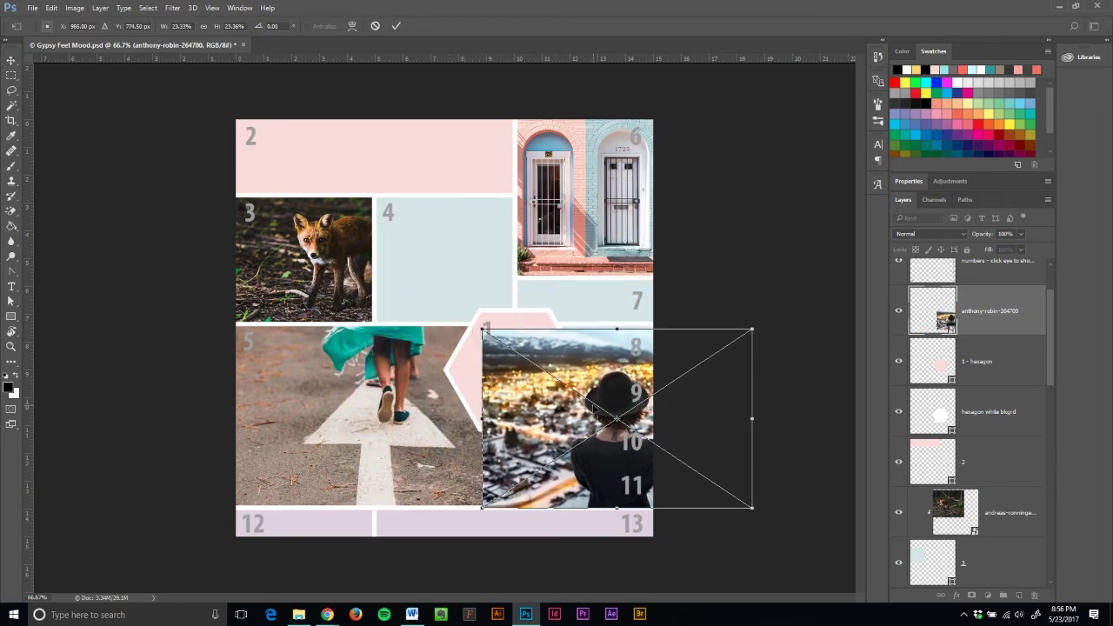
pyautogui.moveTo(741, 481); pyautogui.dragTo(629, 449)
pyautogui.moveTo(541, 404); pyautogui.dragTo(564, 410)
pyautogui.click(396, 26)
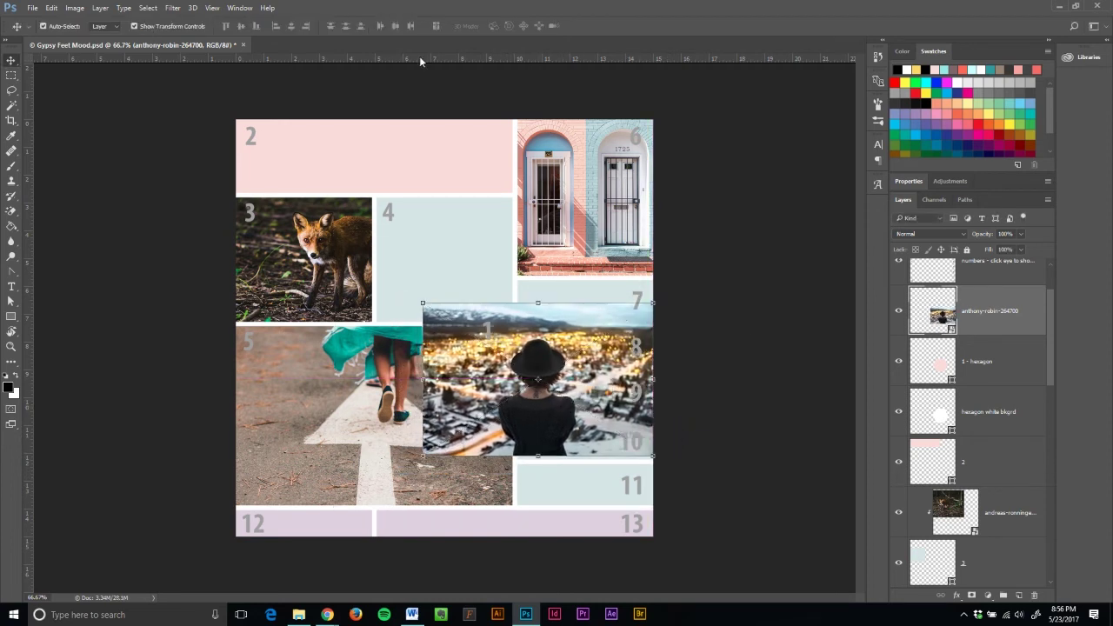
pyautogui.rightClick(979, 298)
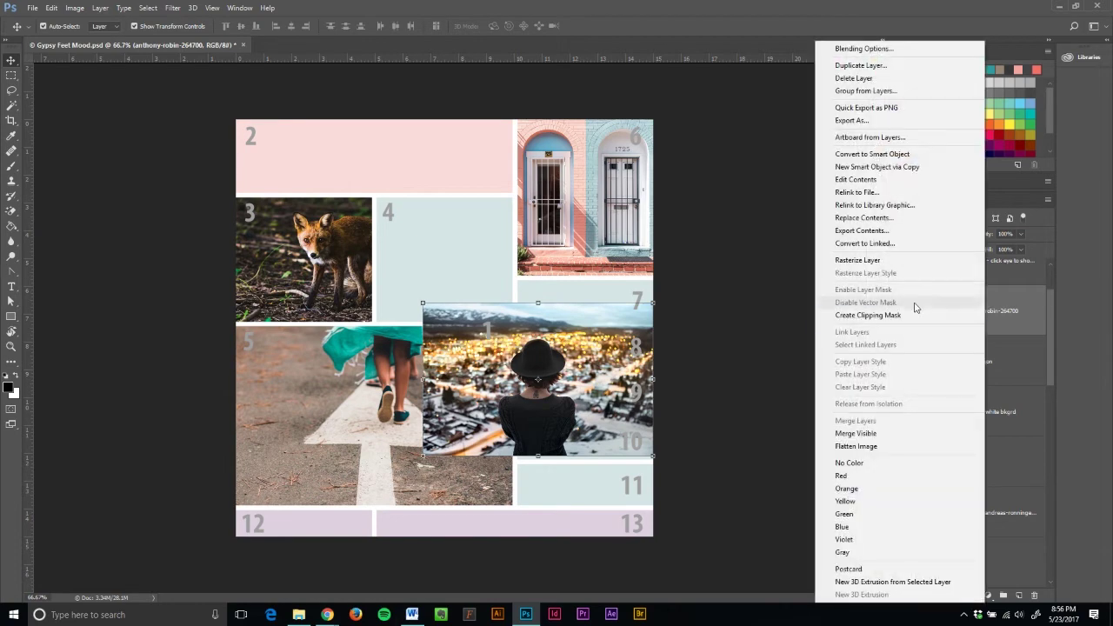
pyautogui.click(917, 311)
pyautogui.moveTo(568, 406); pyautogui.dragTo(558, 406)
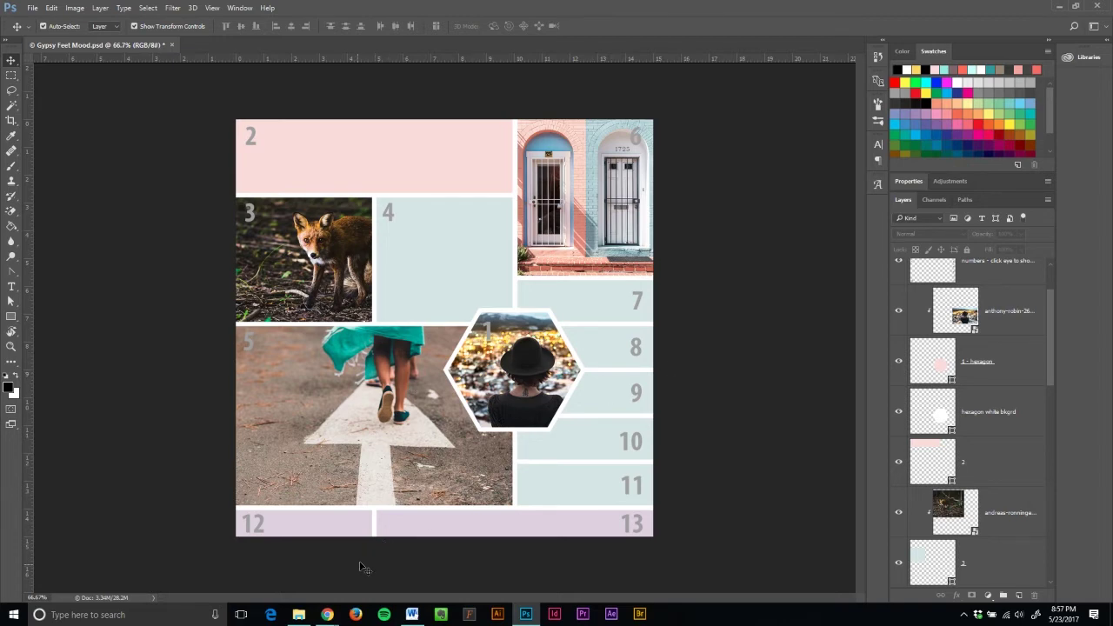
# Step: Place the sunset photo rawpixel-com-250085 and move its layer beneath the numbers layer
pyautogui.click(298, 615)
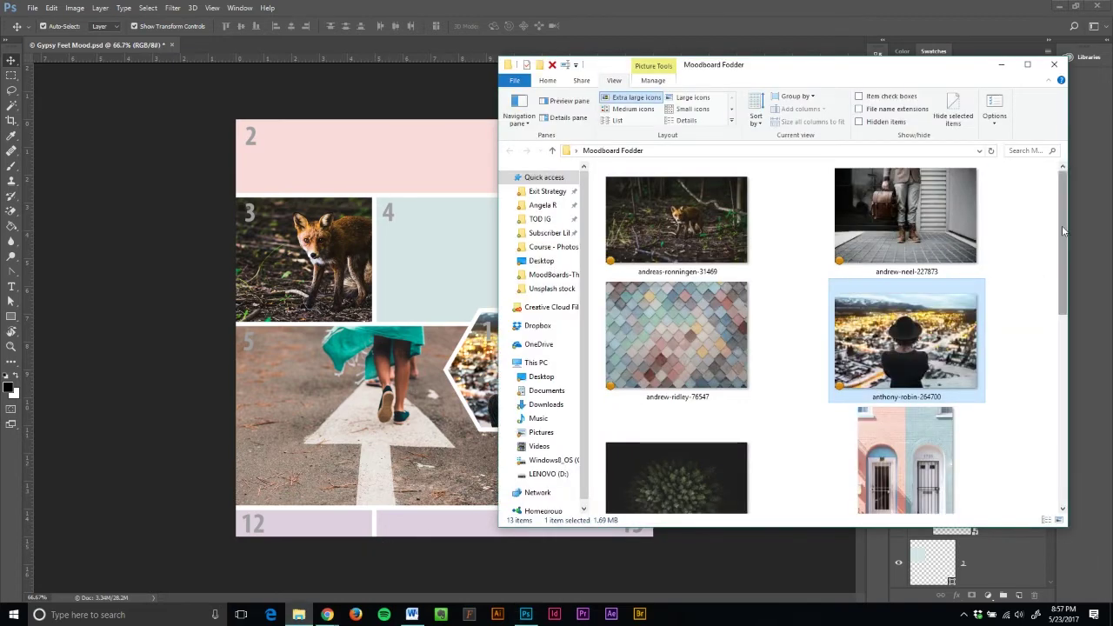
pyautogui.moveTo(1062, 226); pyautogui.dragTo(1073, 389)
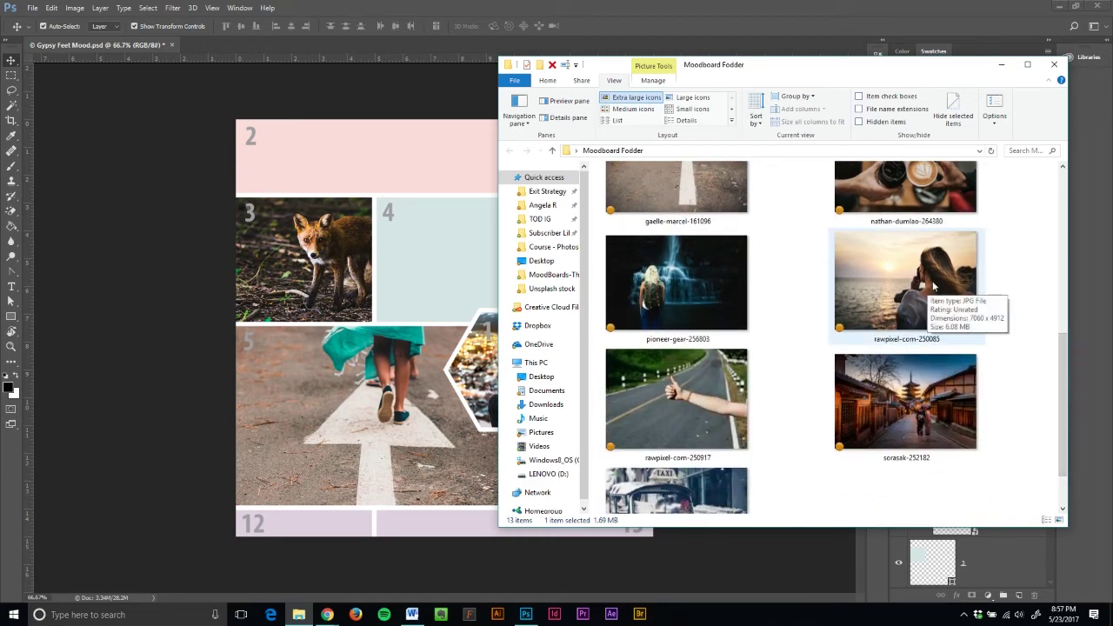
pyautogui.moveTo(927, 289); pyautogui.dragTo(475, 402)
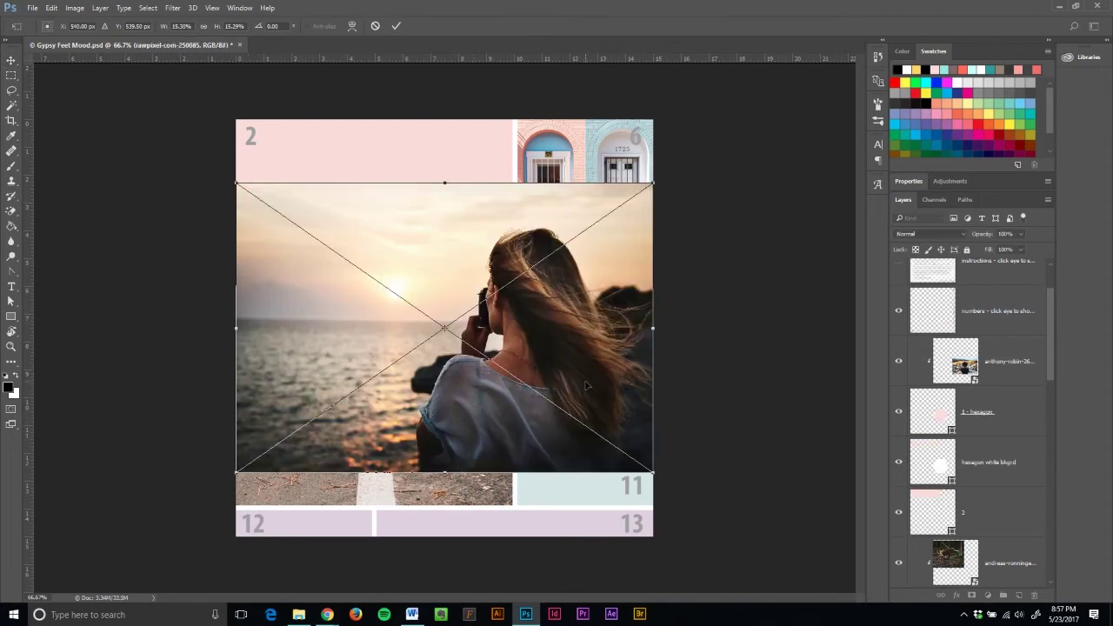
pyautogui.click(396, 25)
pyautogui.scroll(2, 981, 355)
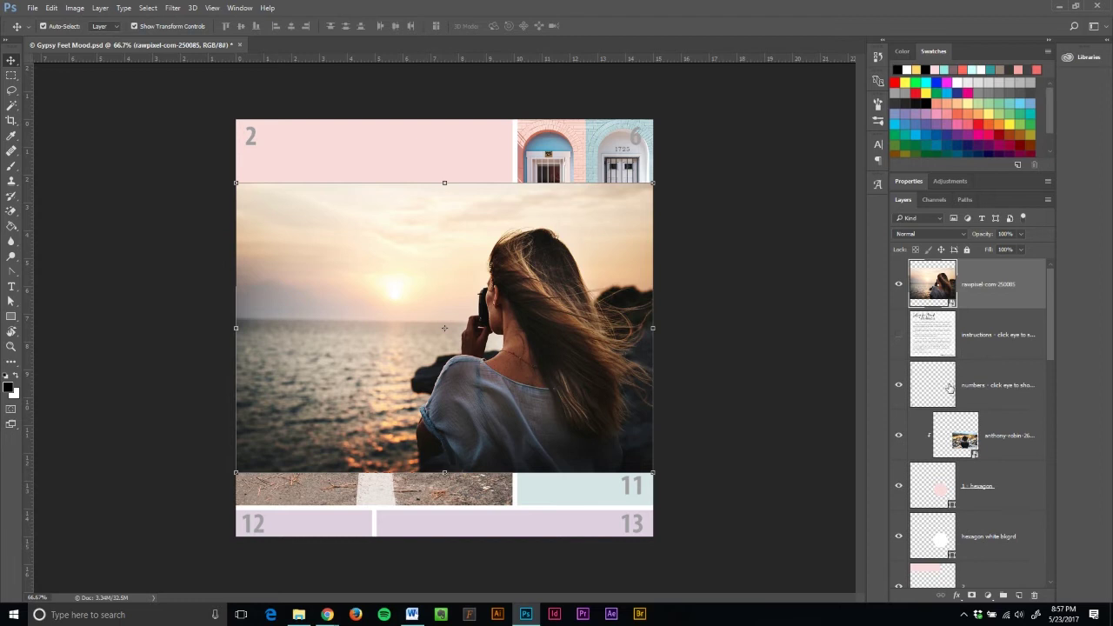
pyautogui.moveTo(969, 298); pyautogui.dragTo(986, 404)
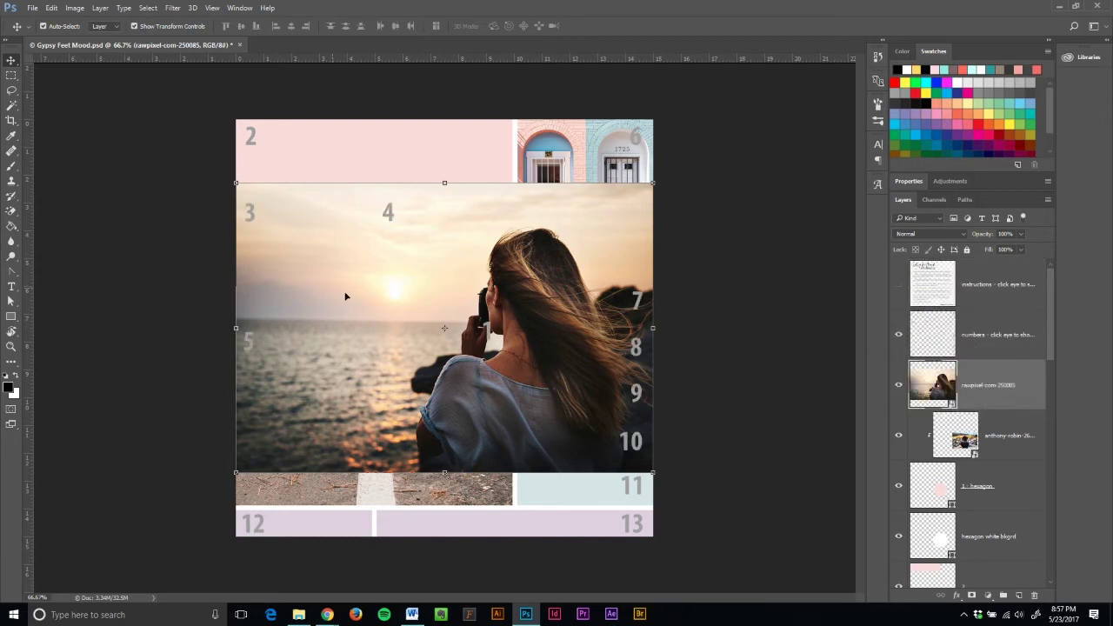
# Step: Shrink the sunset photo over the hexagon, then clip it into hexagon 1 and nudge it left
pyautogui.moveTo(236, 184); pyautogui.dragTo(428, 321)
pyautogui.moveTo(601, 379); pyautogui.dragTo(545, 365)
pyautogui.moveTo(598, 454); pyautogui.dragTo(576, 448)
pyautogui.moveTo(525, 404); pyautogui.dragTo(564, 402)
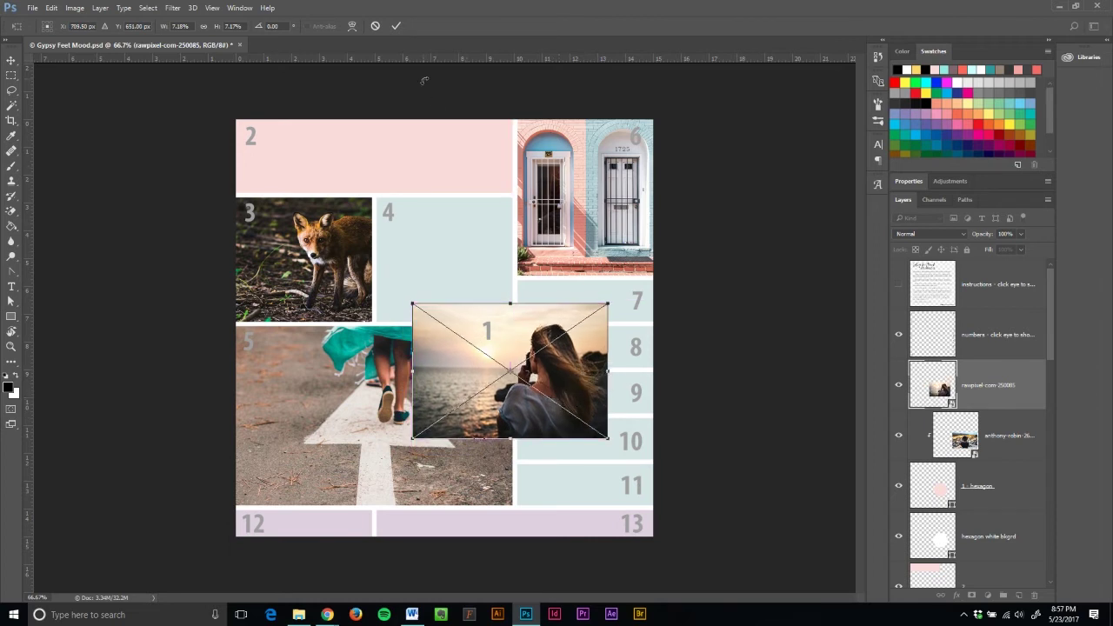
pyautogui.click(396, 26)
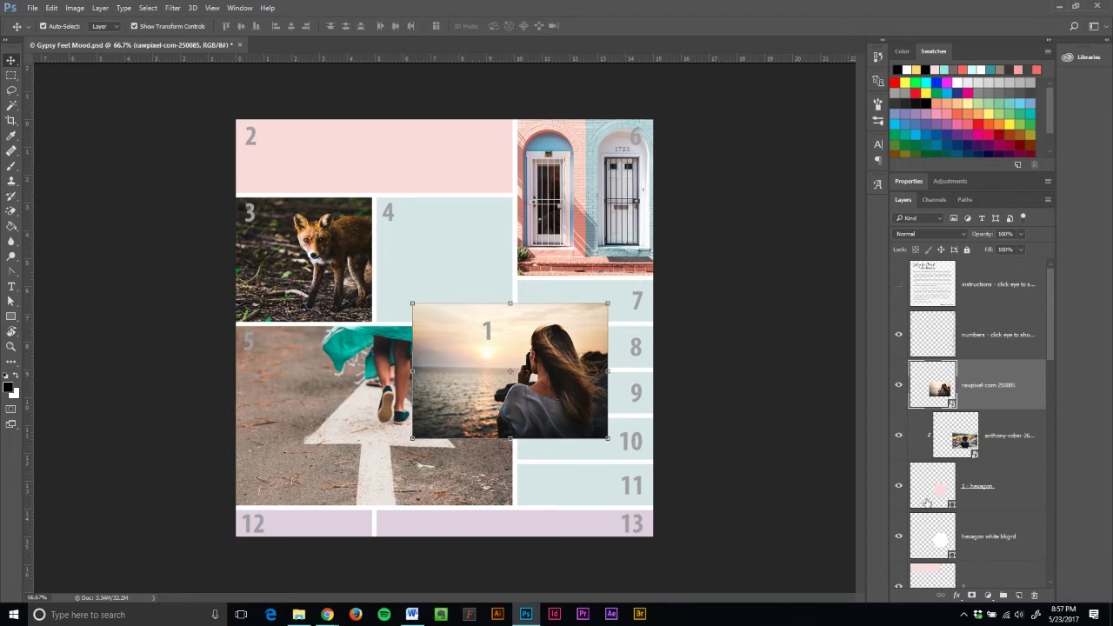
pyautogui.rightClick(997, 398)
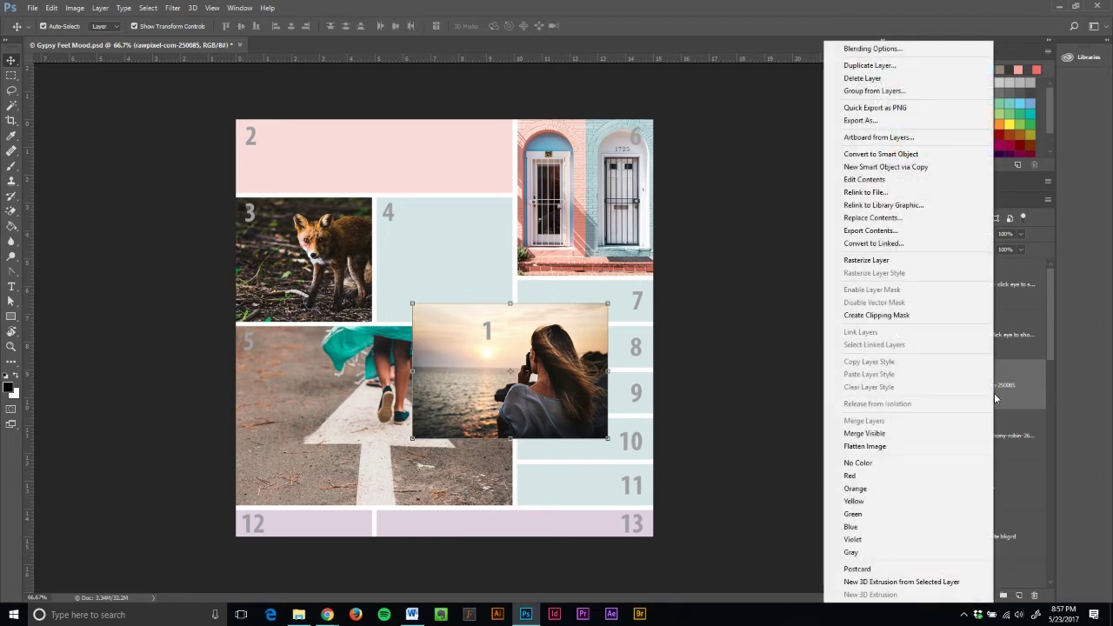
pyautogui.click(917, 338)
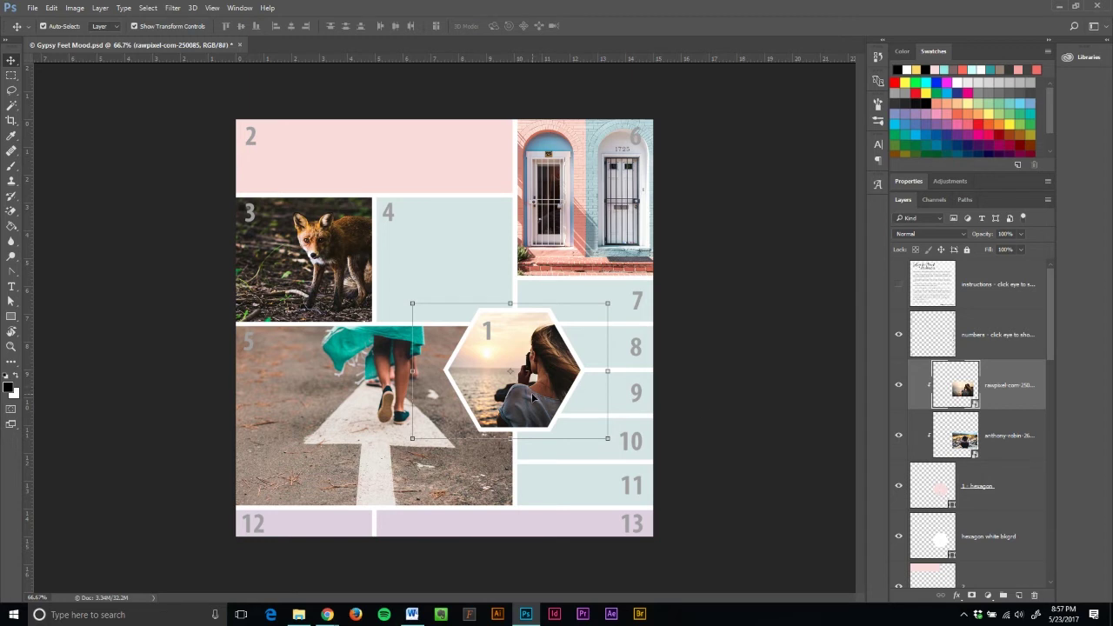
pyautogui.moveTo(532, 398); pyautogui.dragTo(529, 398)
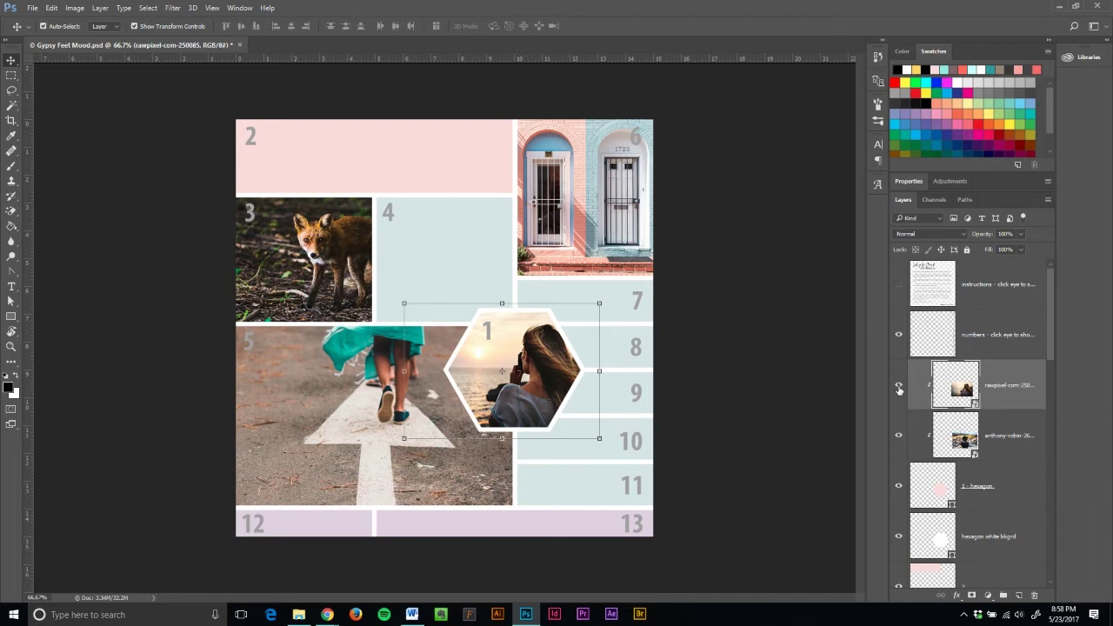
pyautogui.click(899, 389)
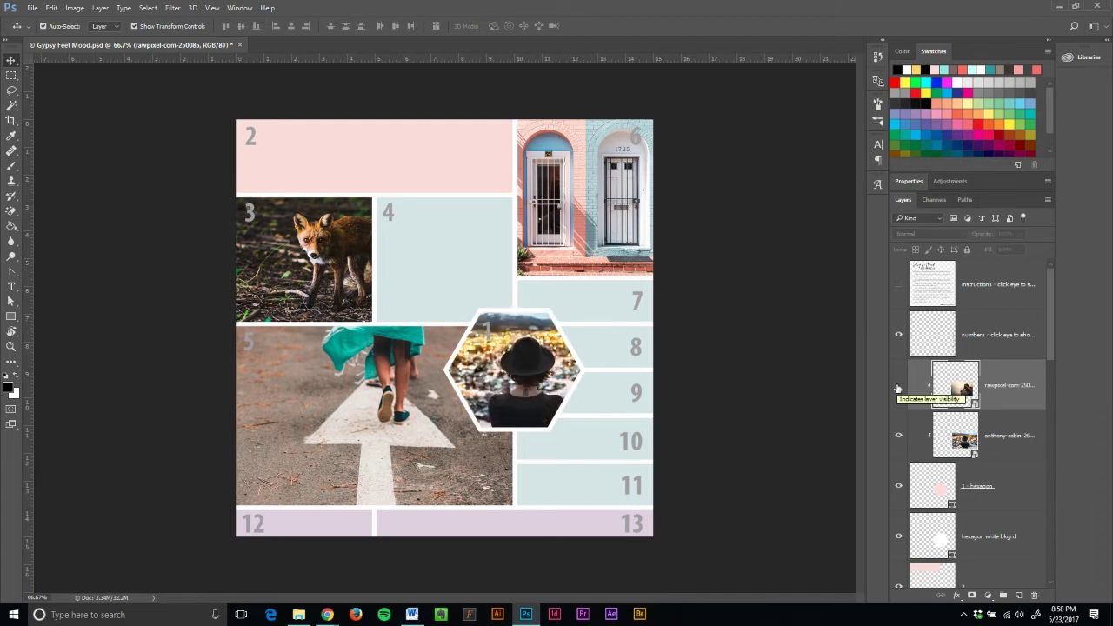
pyautogui.click(898, 389)
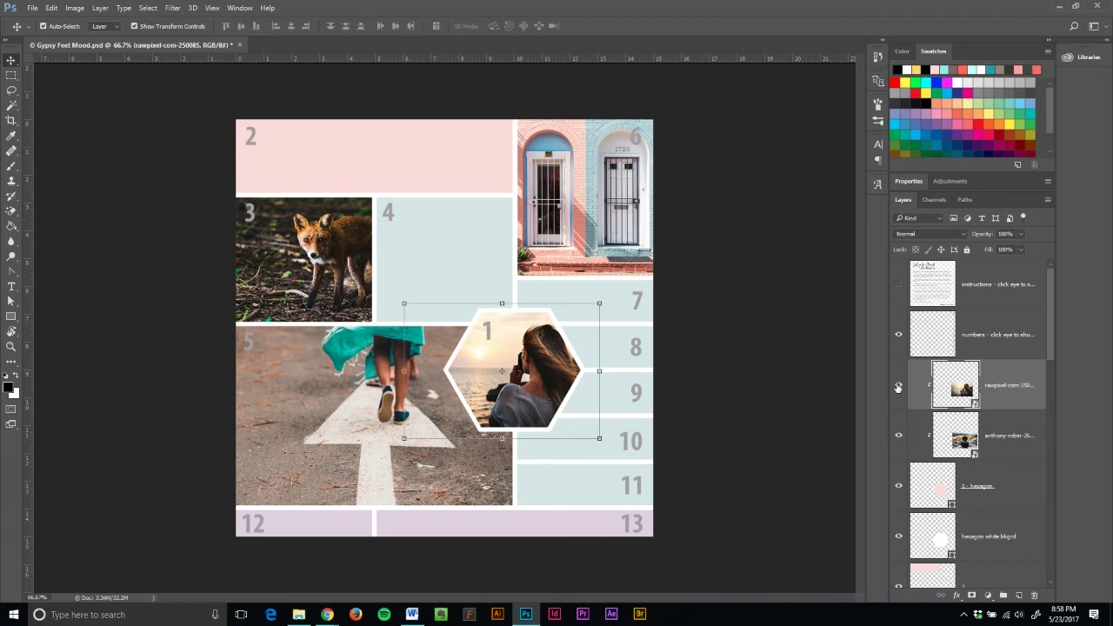
pyautogui.click(899, 388)
pyautogui.click(899, 388)
pyautogui.click(728, 319)
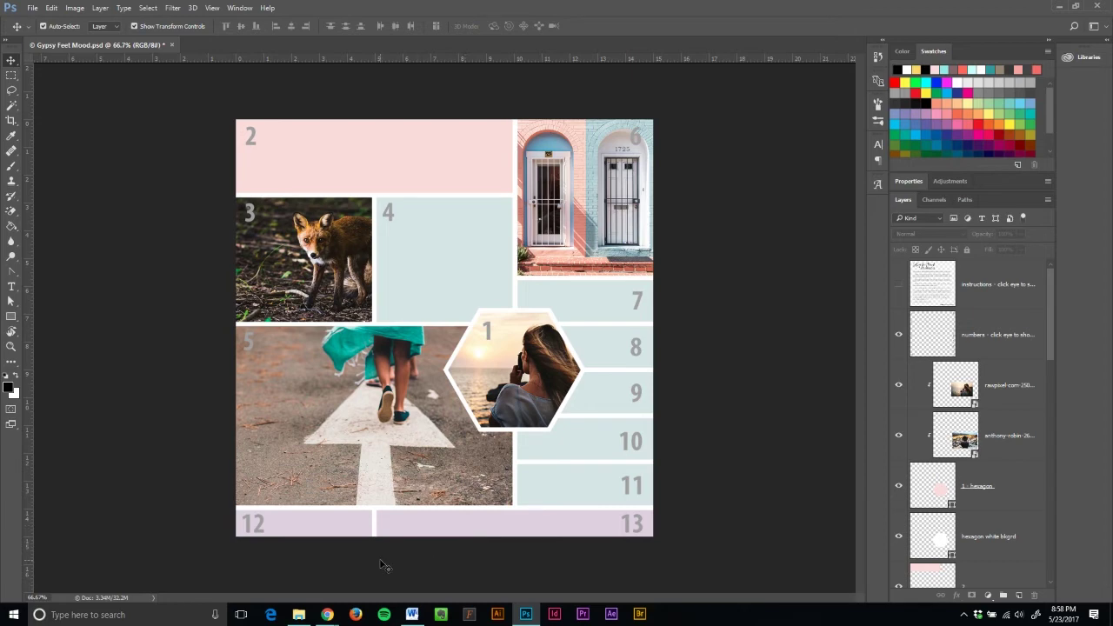
# Step: With layer 13 selected, place the andrew-ridley-76547 tile photo from Explorer into the board
pyautogui.click(298, 615)
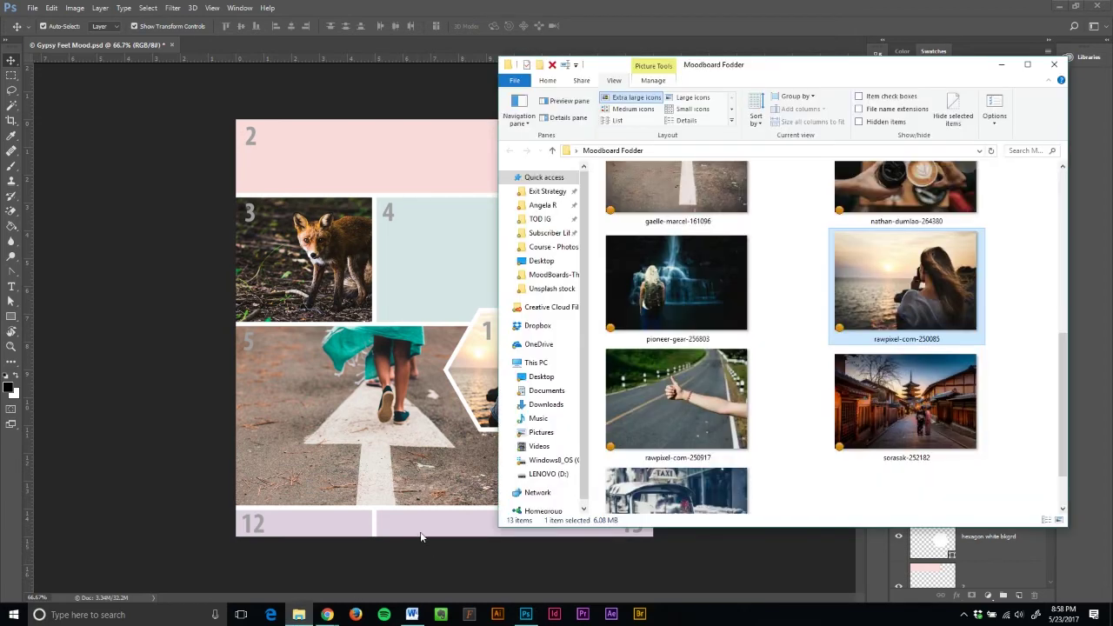
pyautogui.moveTo(1058, 359); pyautogui.dragTo(1066, 193)
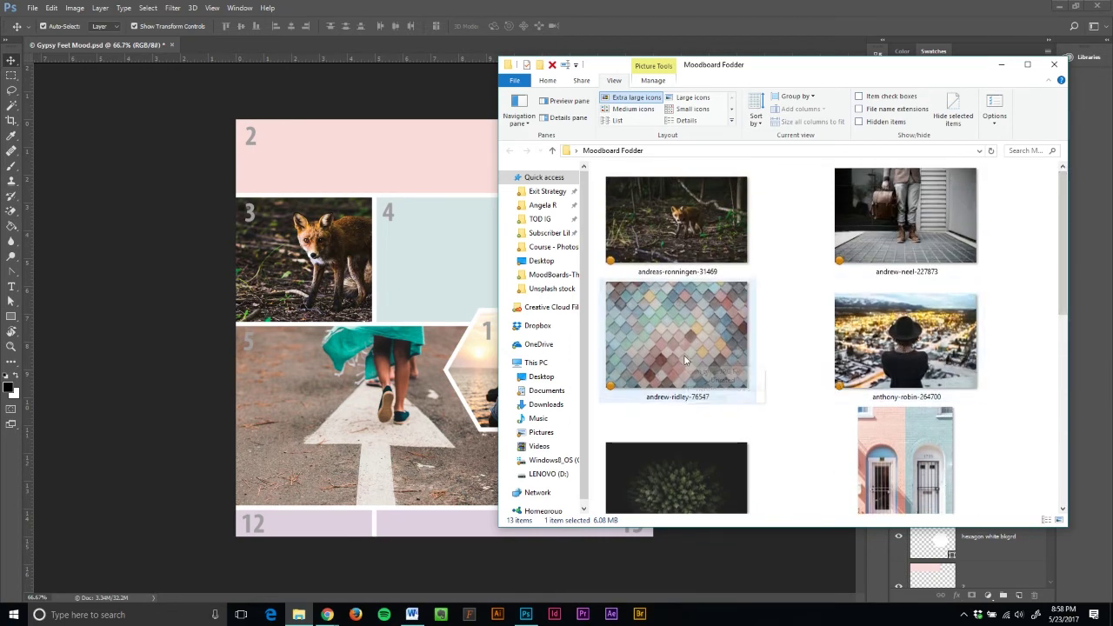
pyautogui.click(444, 531)
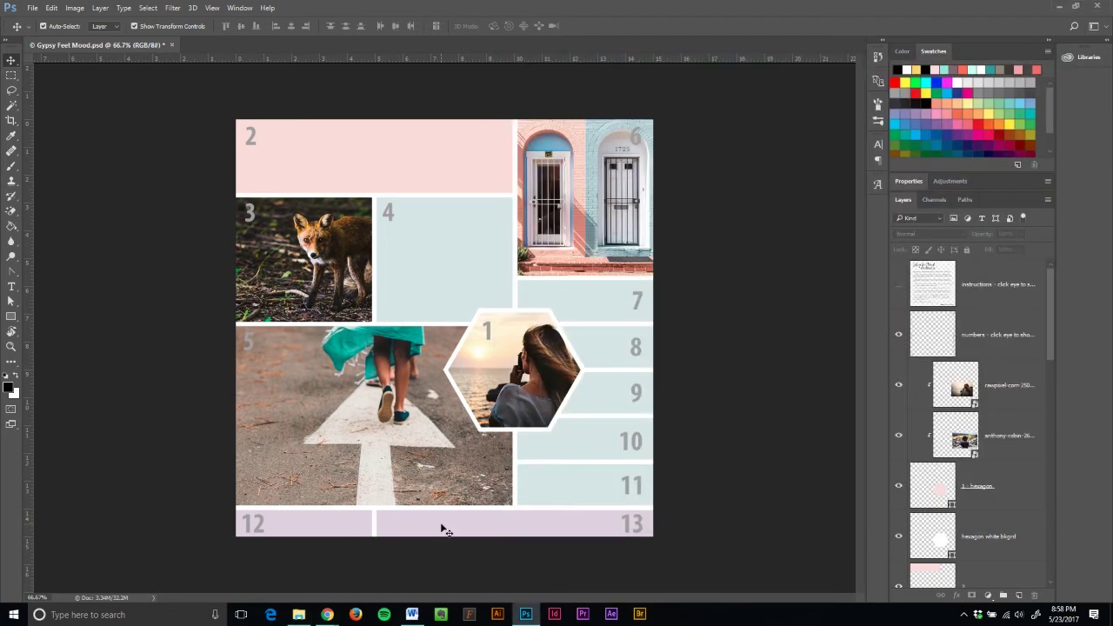
pyautogui.click(514, 526)
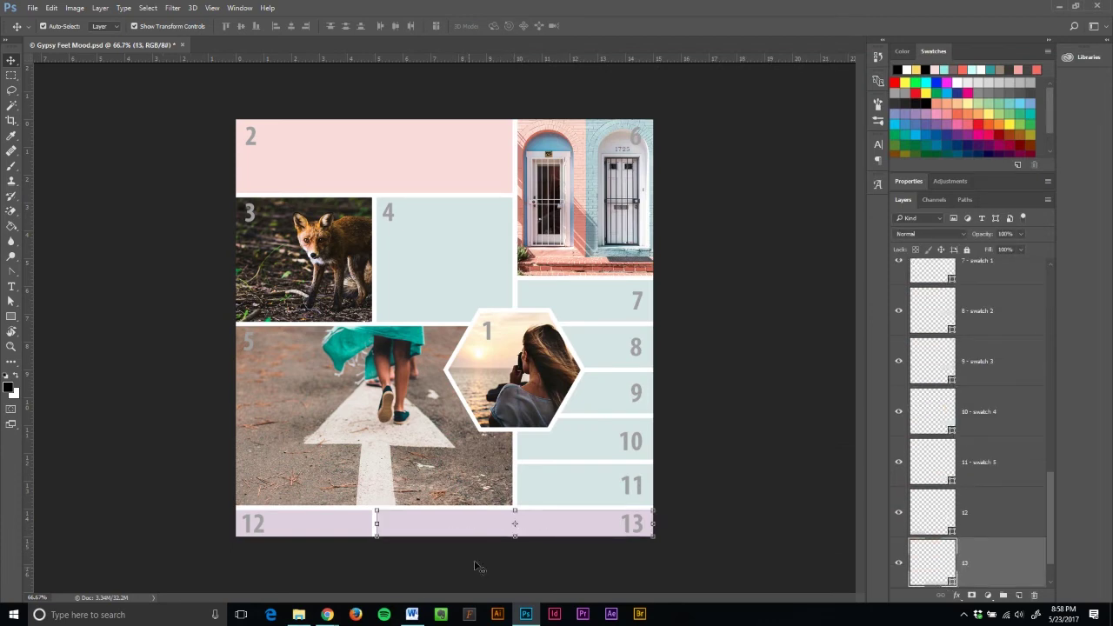
pyautogui.click(298, 615)
pyautogui.moveTo(636, 372); pyautogui.dragTo(474, 522)
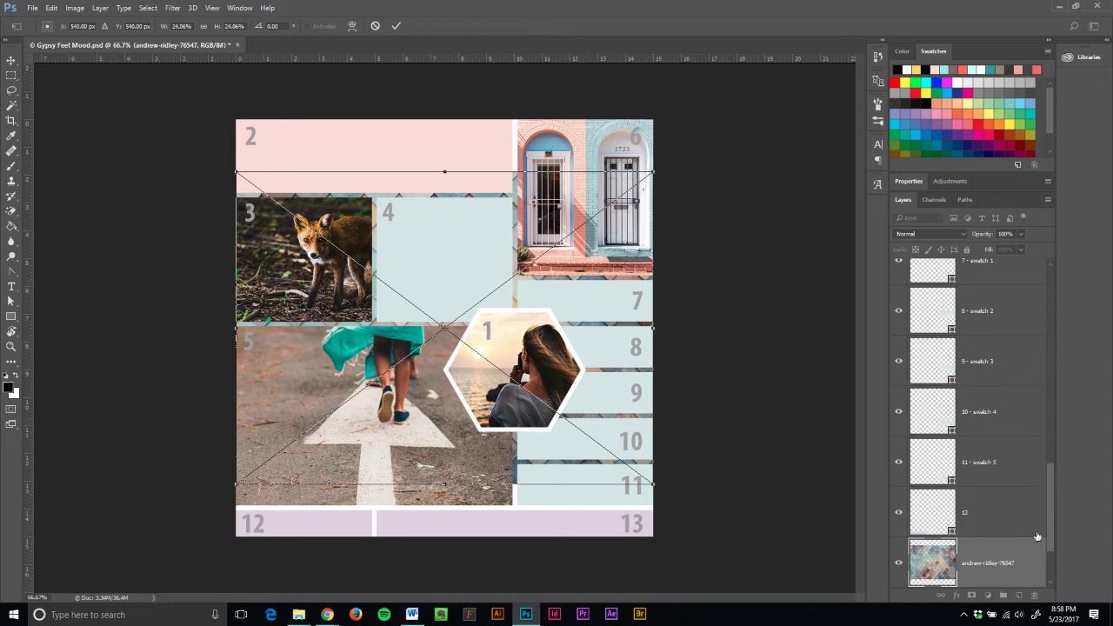
pyautogui.moveTo(1048, 533); pyautogui.dragTo(1049, 556)
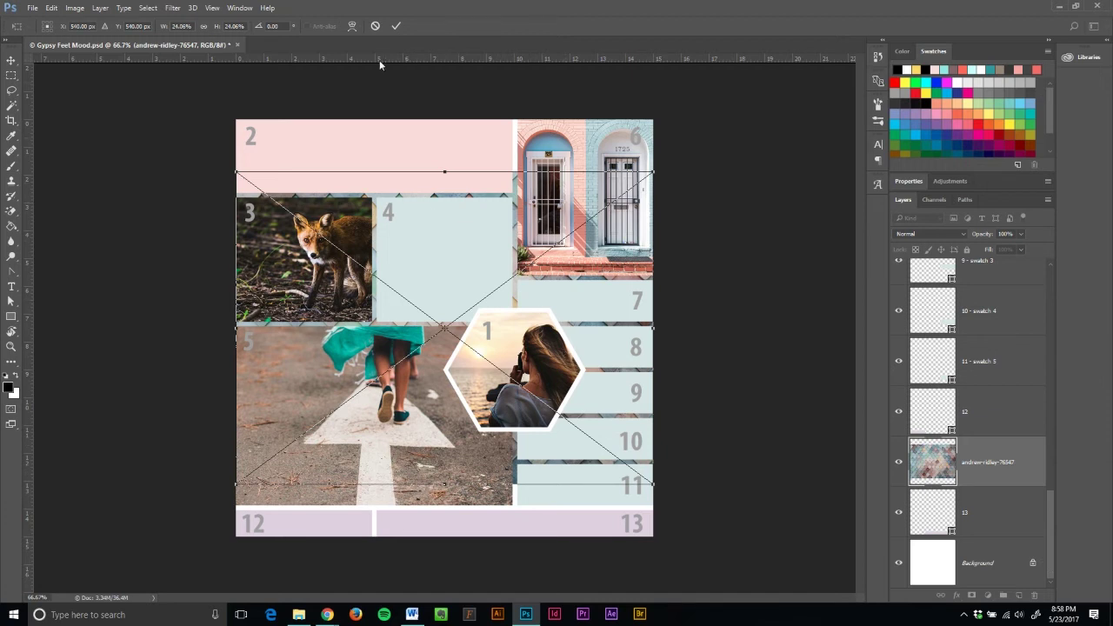
pyautogui.click(396, 25)
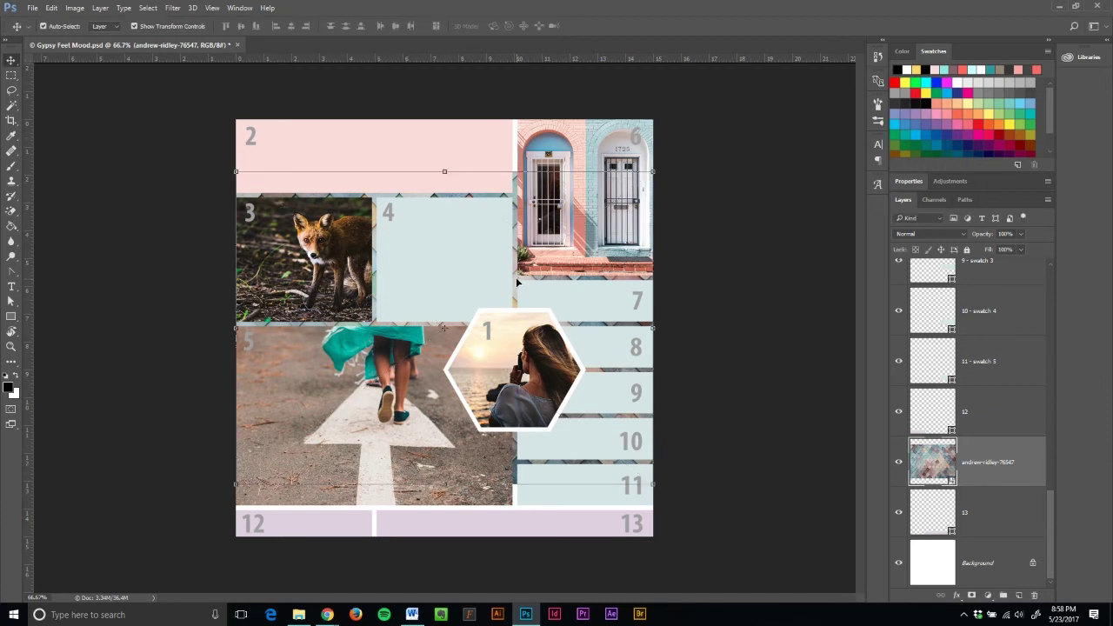
# Step: Move the tile photo down over box 13 and clip it into that box
pyautogui.moveTo(516, 283); pyautogui.dragTo(596, 593)
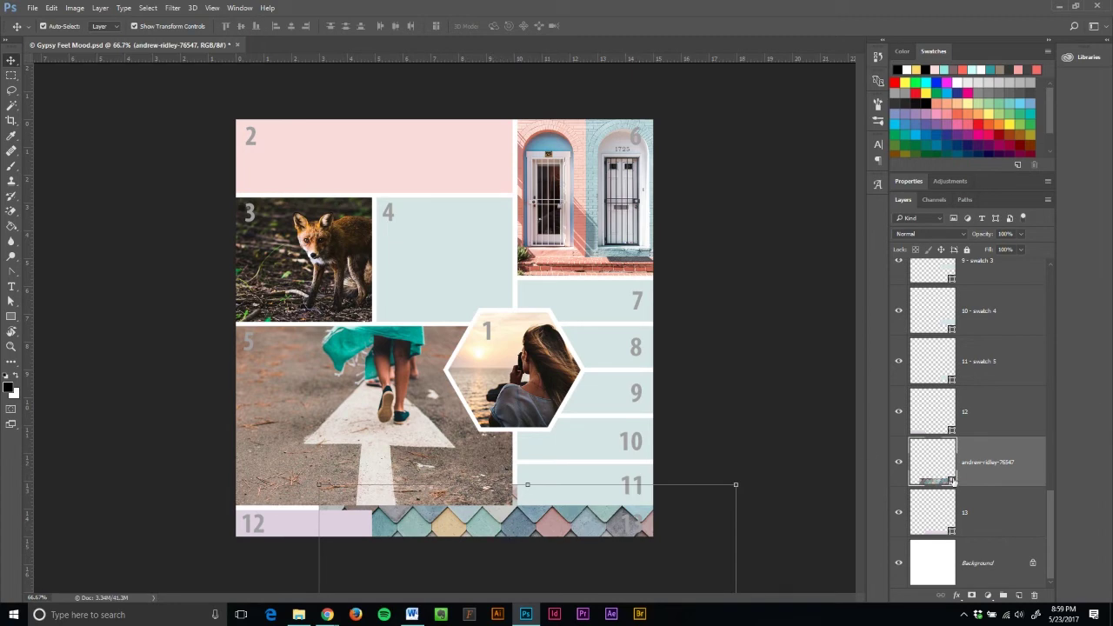
pyautogui.rightClick(983, 474)
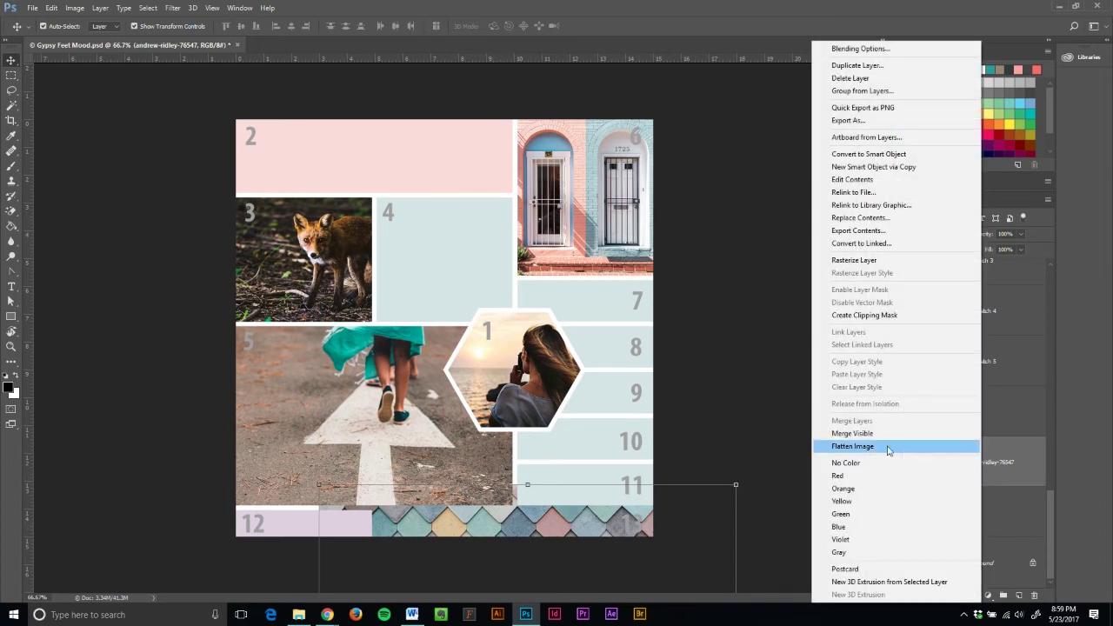
pyautogui.click(877, 316)
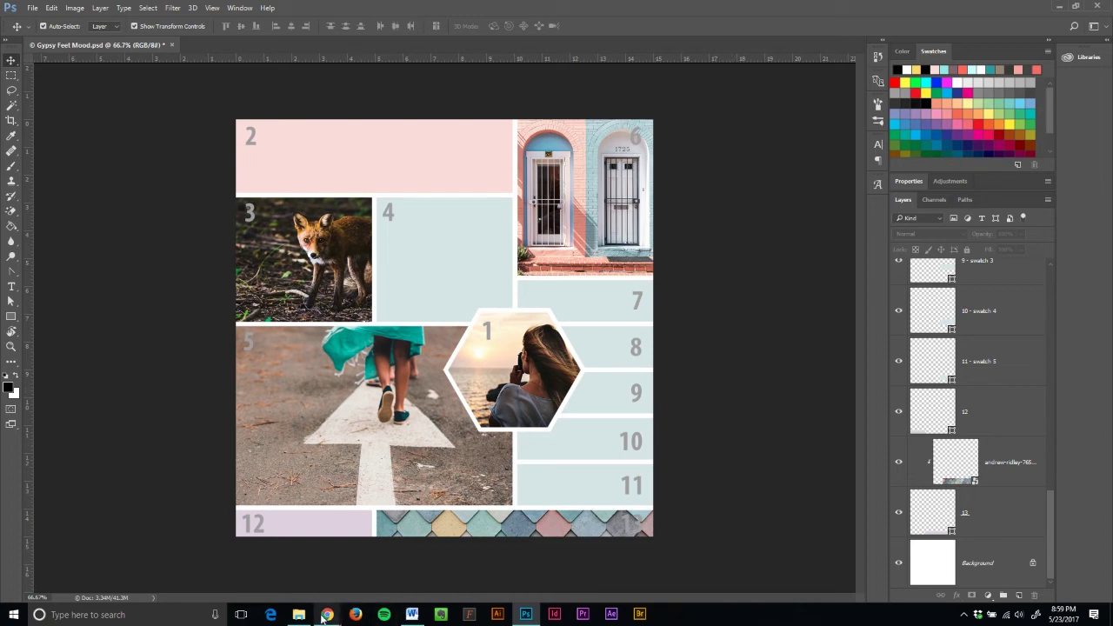
# Step: Place the taxi photo above box 4, shrink it, and commit it beside the fox
pyautogui.click(416, 252)
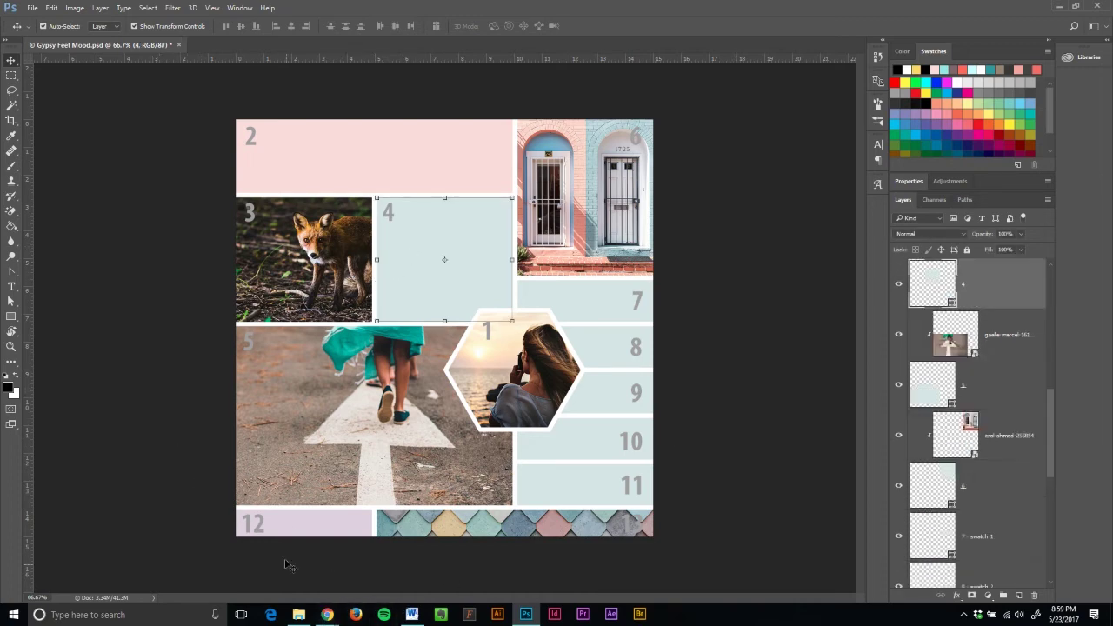
pyautogui.click(301, 617)
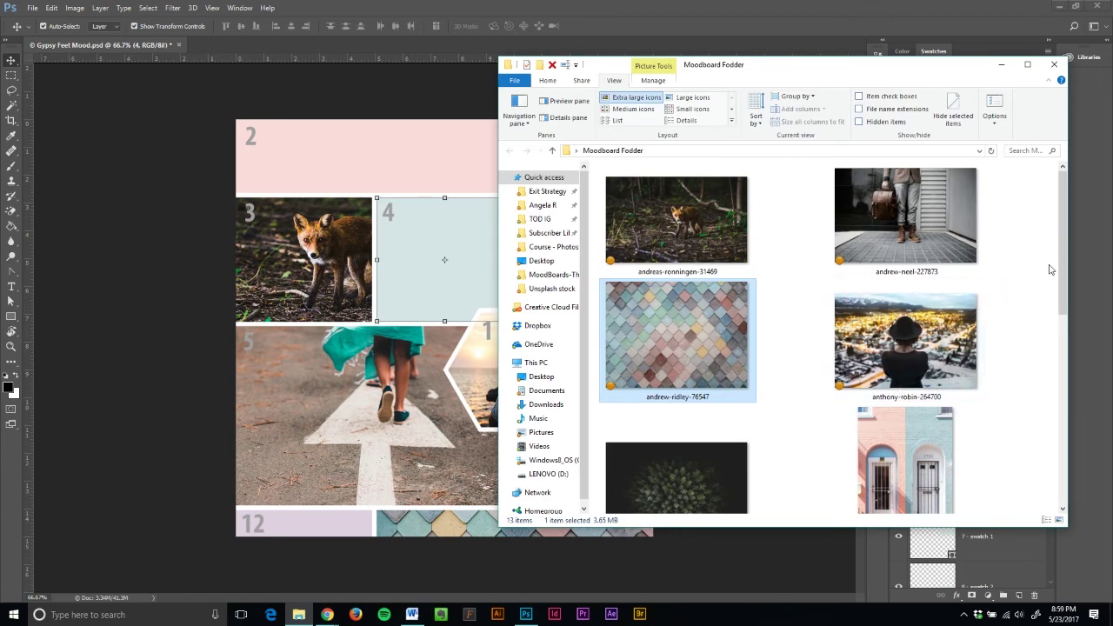
pyautogui.moveTo(1062, 259); pyautogui.dragTo(1091, 454)
pyautogui.moveTo(678, 456); pyautogui.dragTo(431, 293)
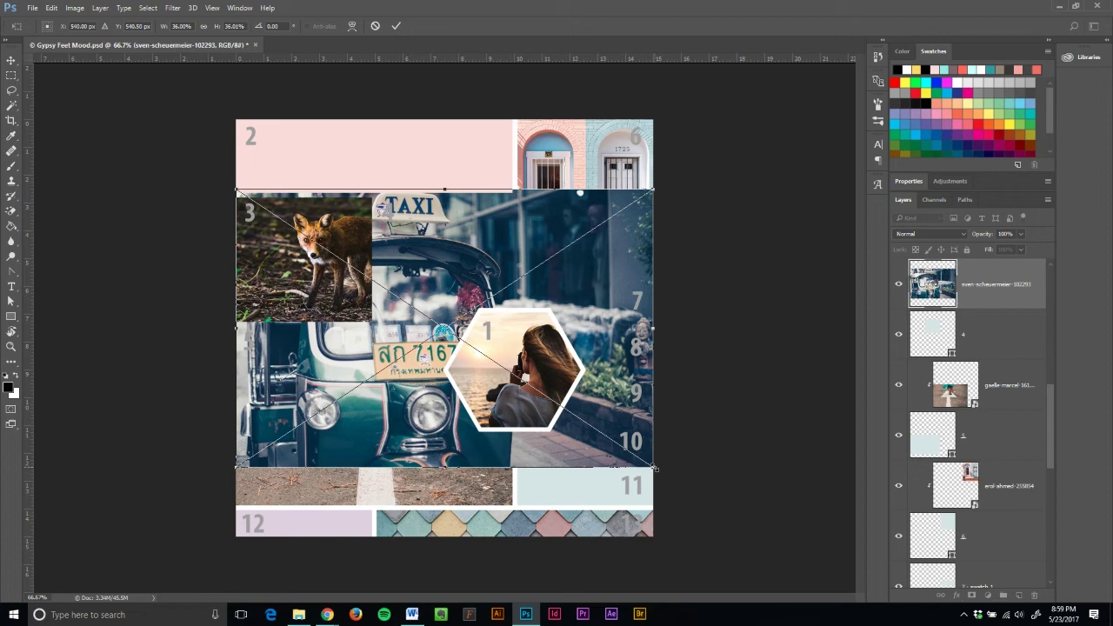
pyautogui.moveTo(654, 468); pyautogui.dragTo(507, 366)
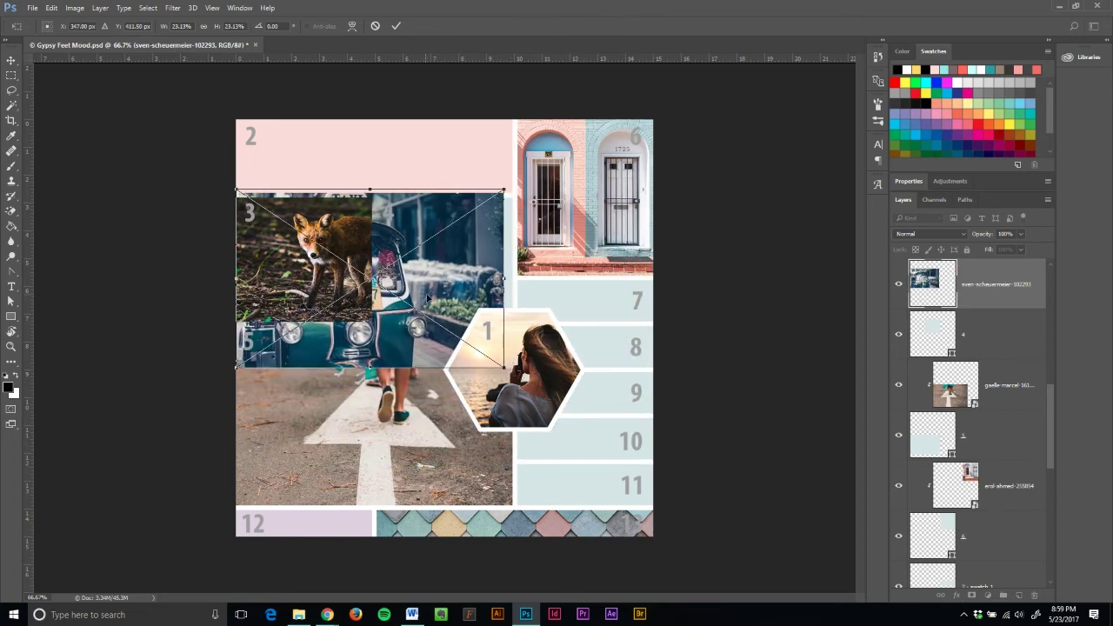
pyautogui.moveTo(424, 295); pyautogui.dragTo(525, 275)
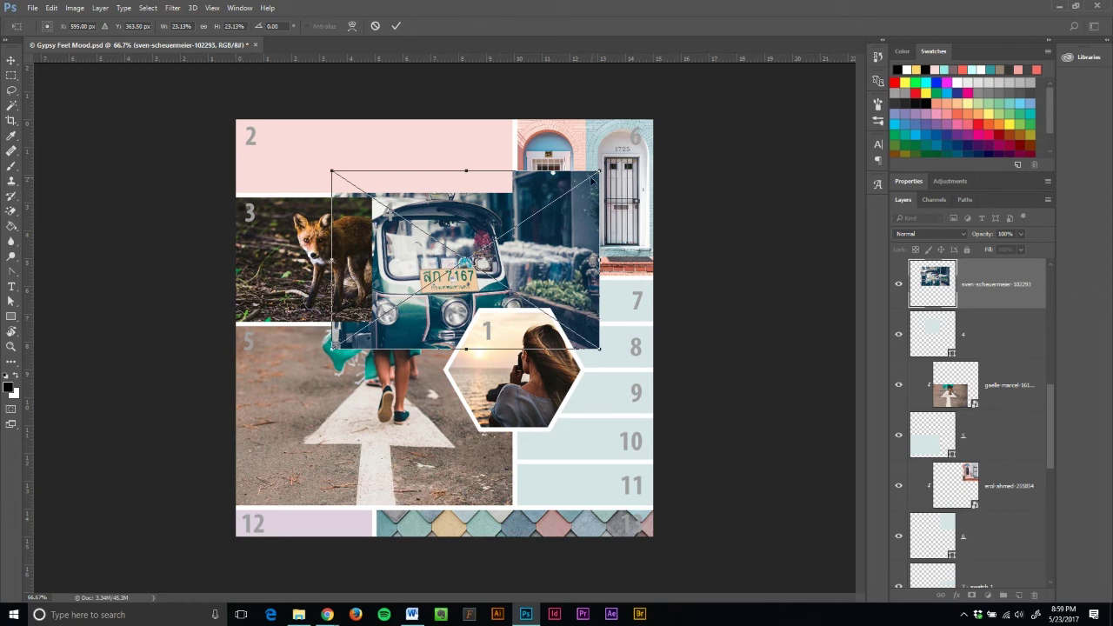
pyautogui.press('Return')
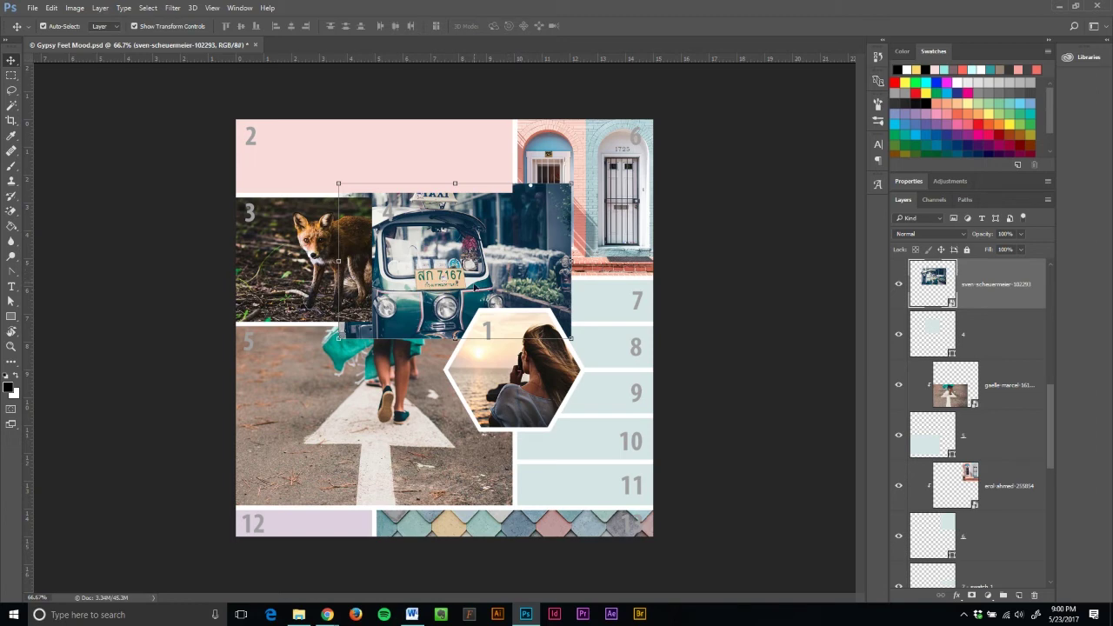
# Step: Clip the taxi photo into box 4, then scale and reposition it to fit
pyautogui.rightClick(994, 302)
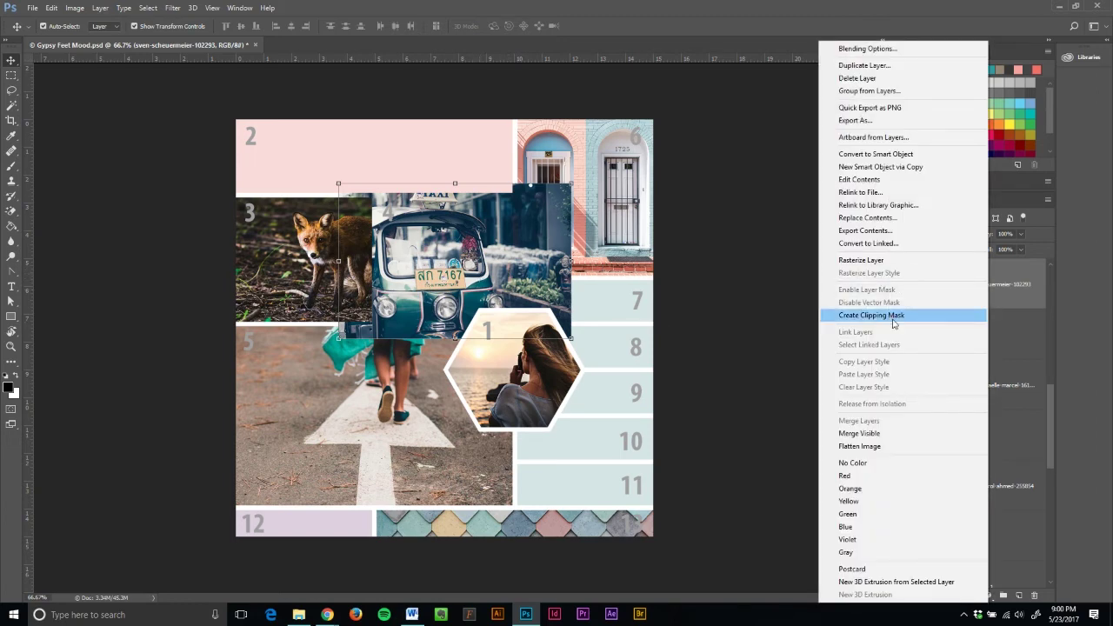
pyautogui.click(892, 319)
pyautogui.moveTo(493, 255); pyautogui.dragTo(482, 252)
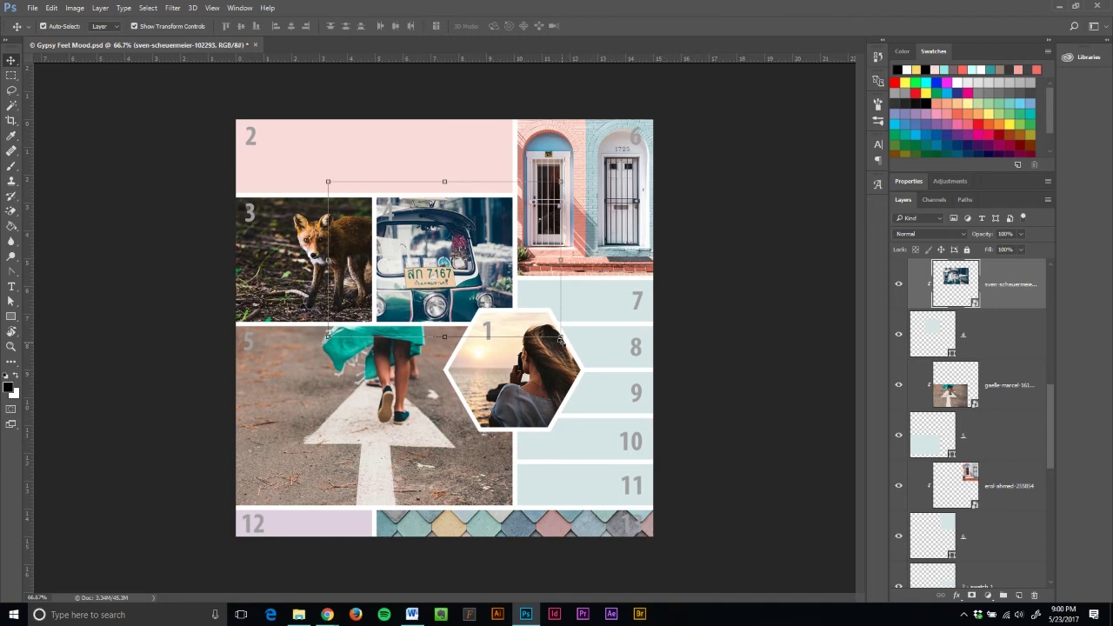
pyautogui.moveTo(561, 338); pyautogui.dragTo(552, 331)
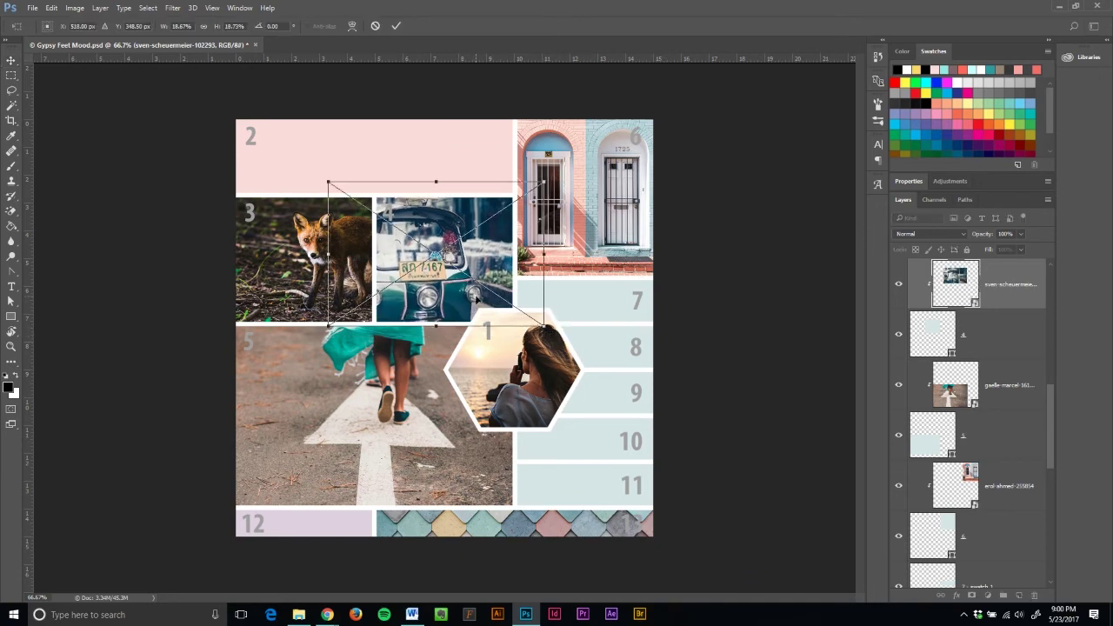
pyautogui.moveTo(474, 296); pyautogui.dragTo(482, 303)
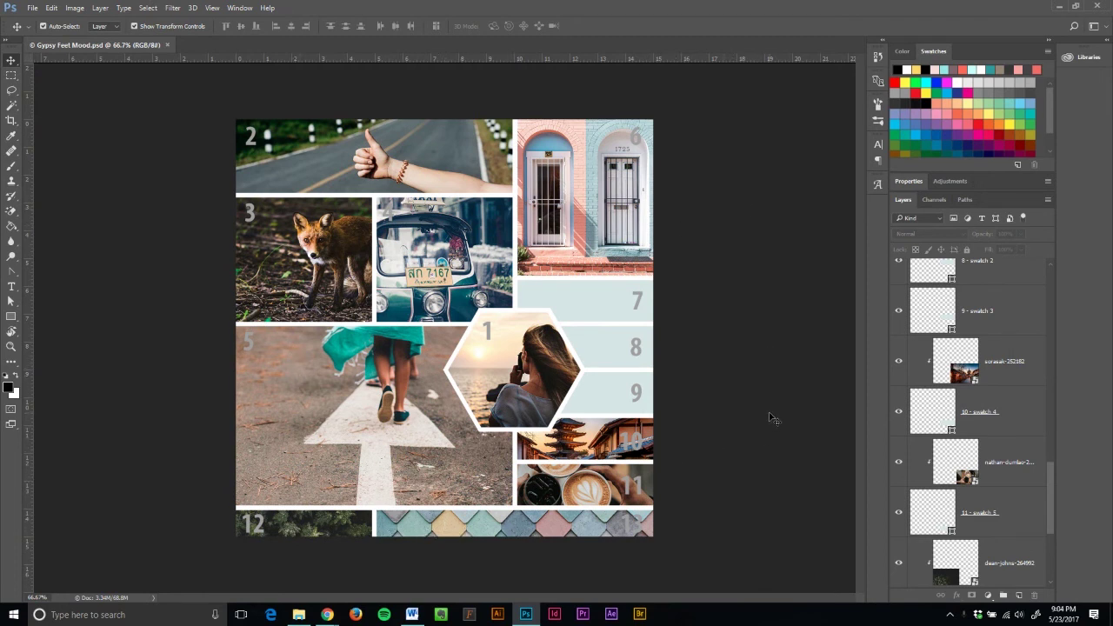
# Step: Delete the leftover anthony-robin-264700 hat photo layer clipped above hexagon 1
pyautogui.click(526, 404)
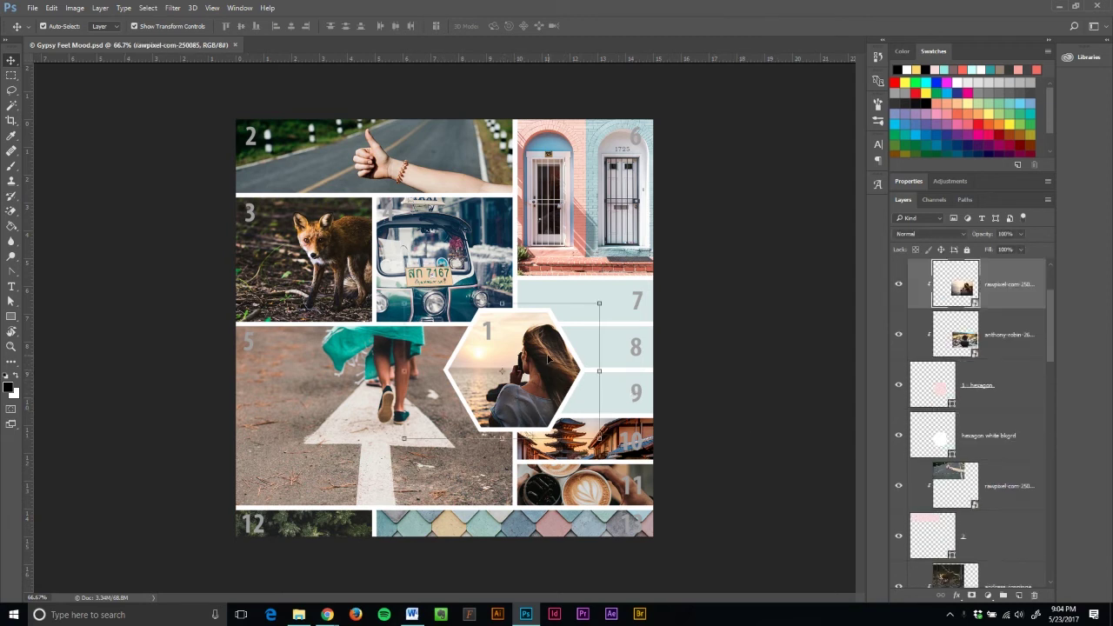
pyautogui.click(1000, 350)
pyautogui.rightClick(1000, 349)
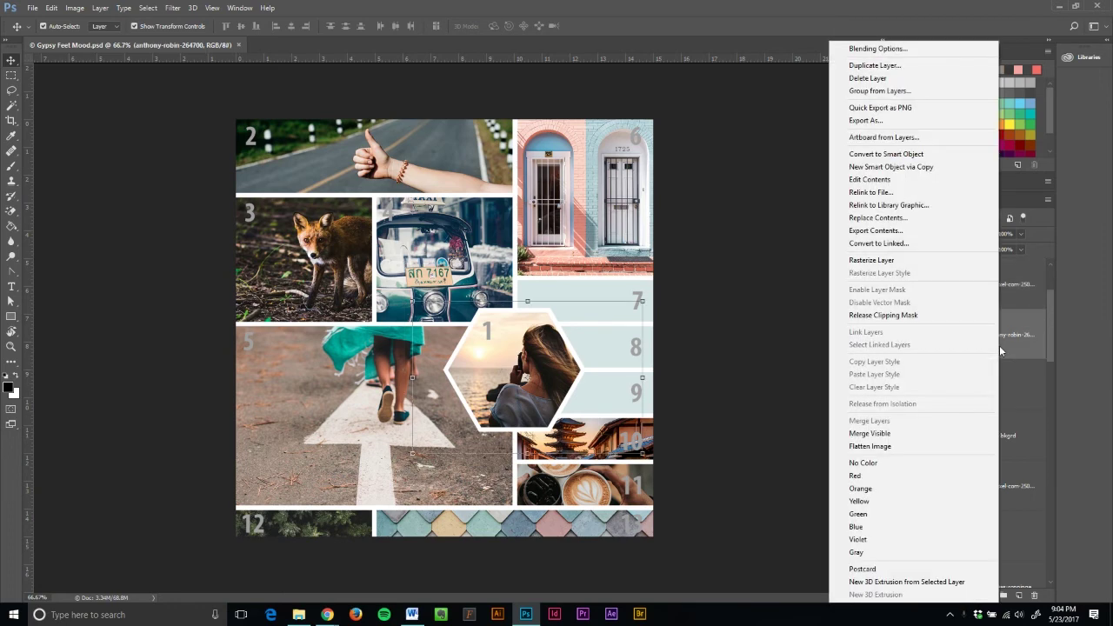
pyautogui.click(870, 79)
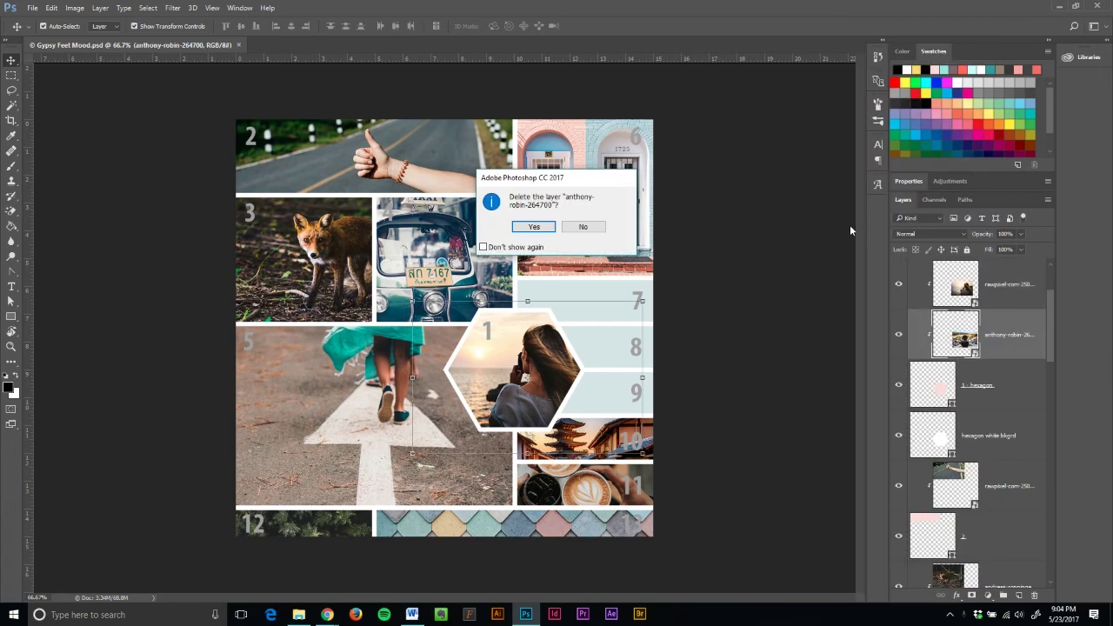
pyautogui.click(534, 227)
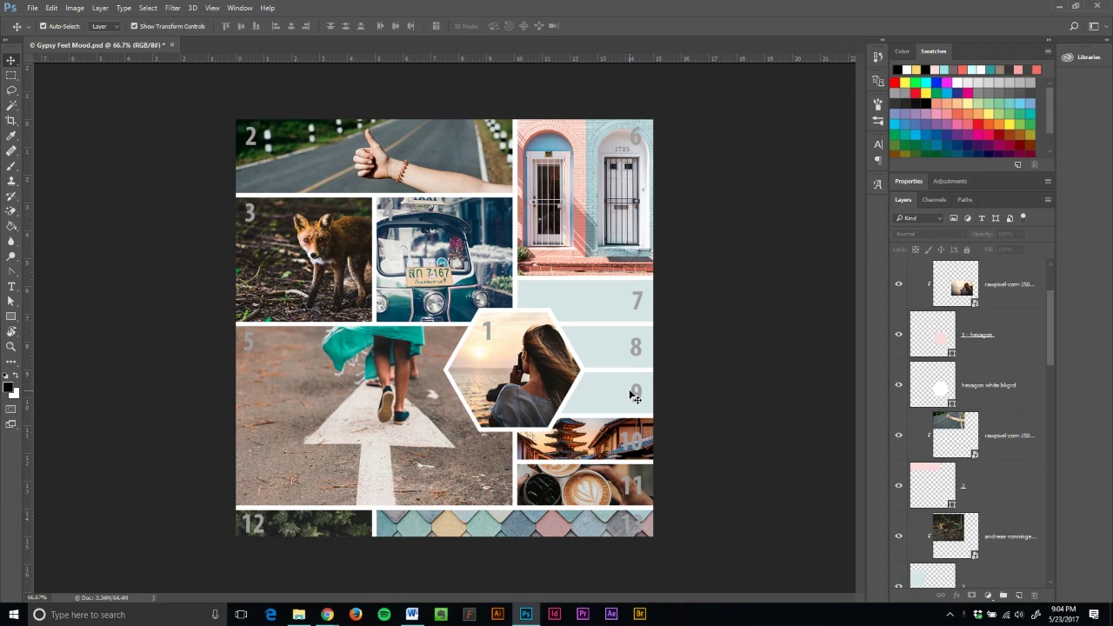
# Step: Open the fill colour of swatch 2 (box 8) and trial dark teal and purple
pyautogui.click(613, 358)
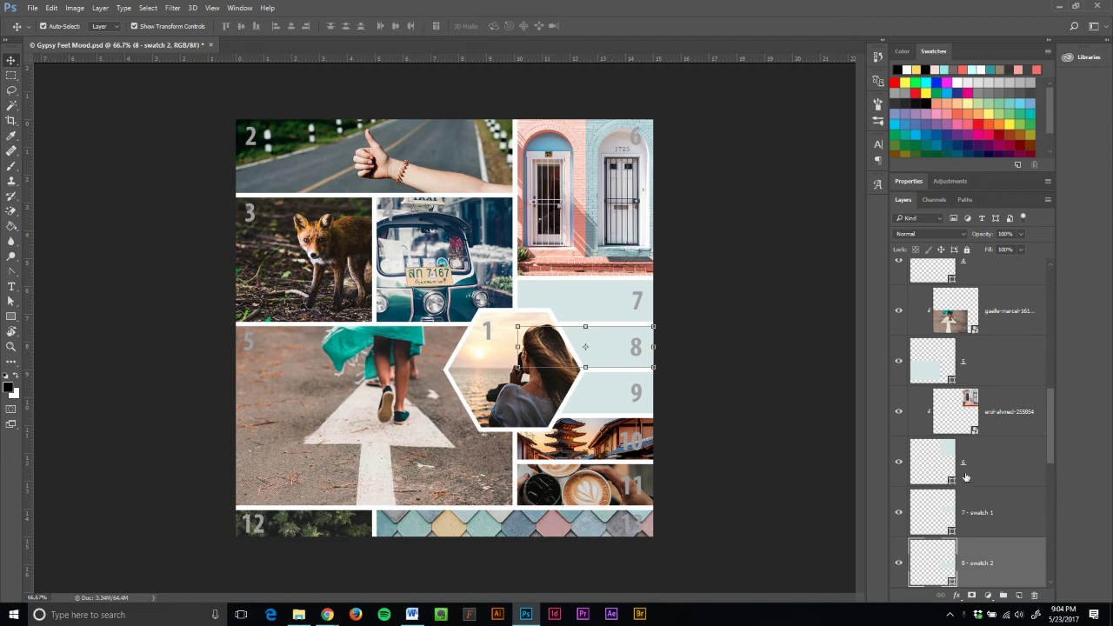
pyautogui.scroll(-4, 935, 434)
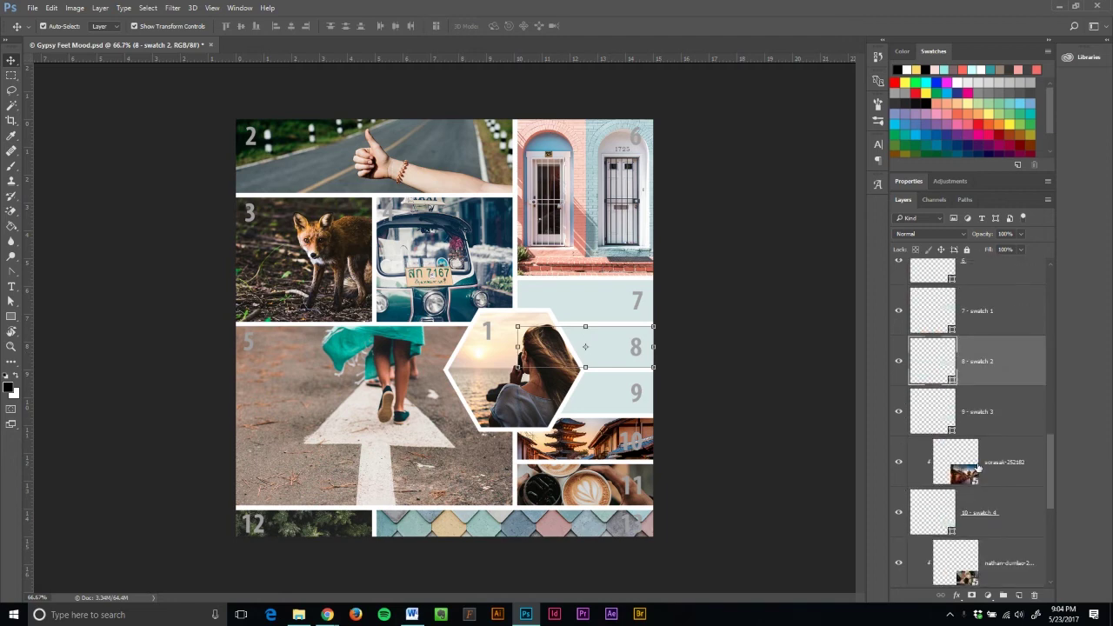
pyautogui.doubleClick(942, 367)
pyautogui.click(935, 317)
pyautogui.doubleClick(931, 366)
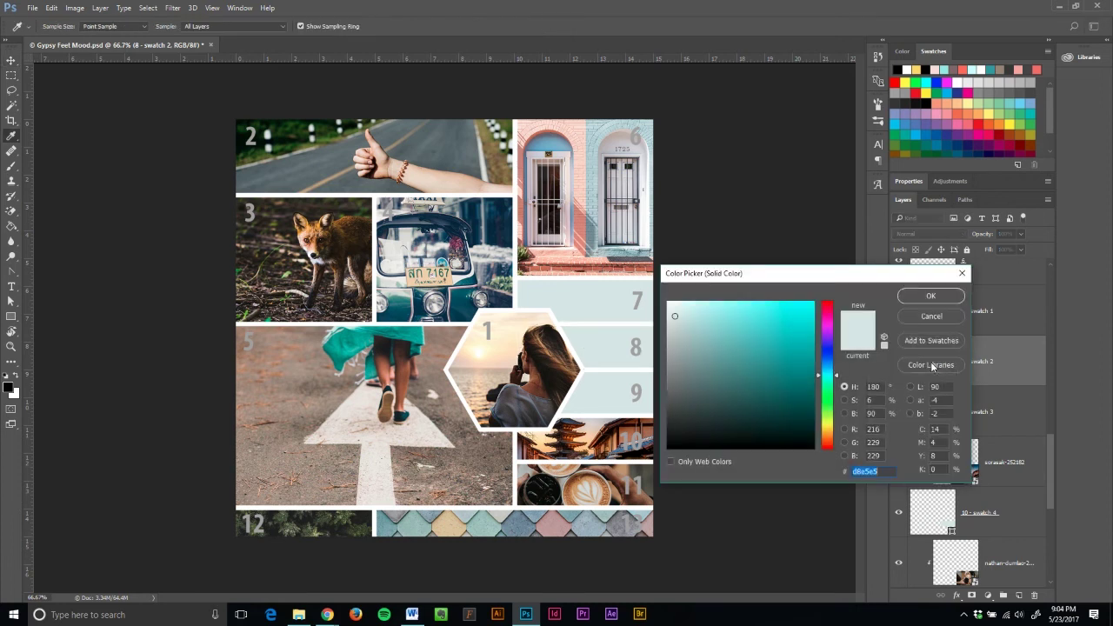
pyautogui.moveTo(733, 366); pyautogui.dragTo(837, 374)
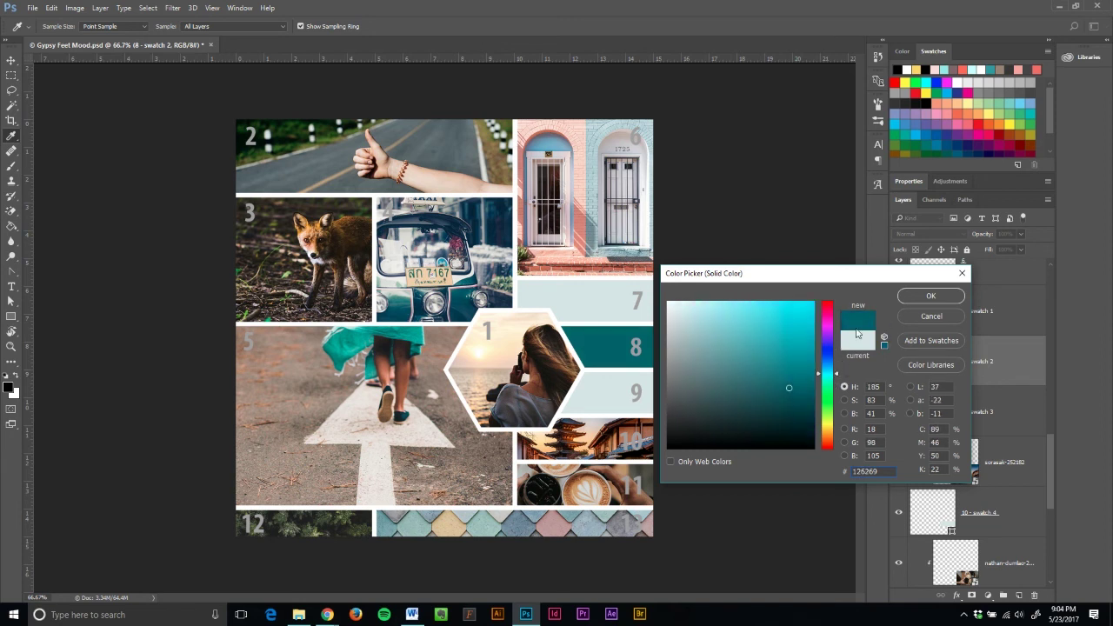
pyautogui.click(971, 134)
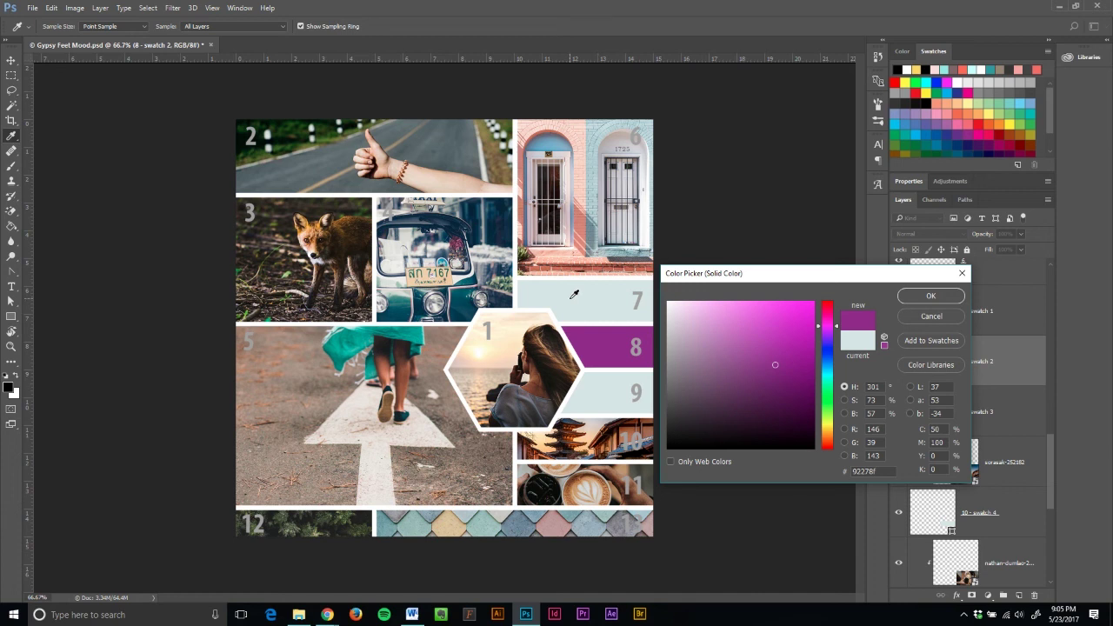
# Step: Sample the teal dress in photo 5 and fill box 8 with #02ae9b
pyautogui.click(418, 519)
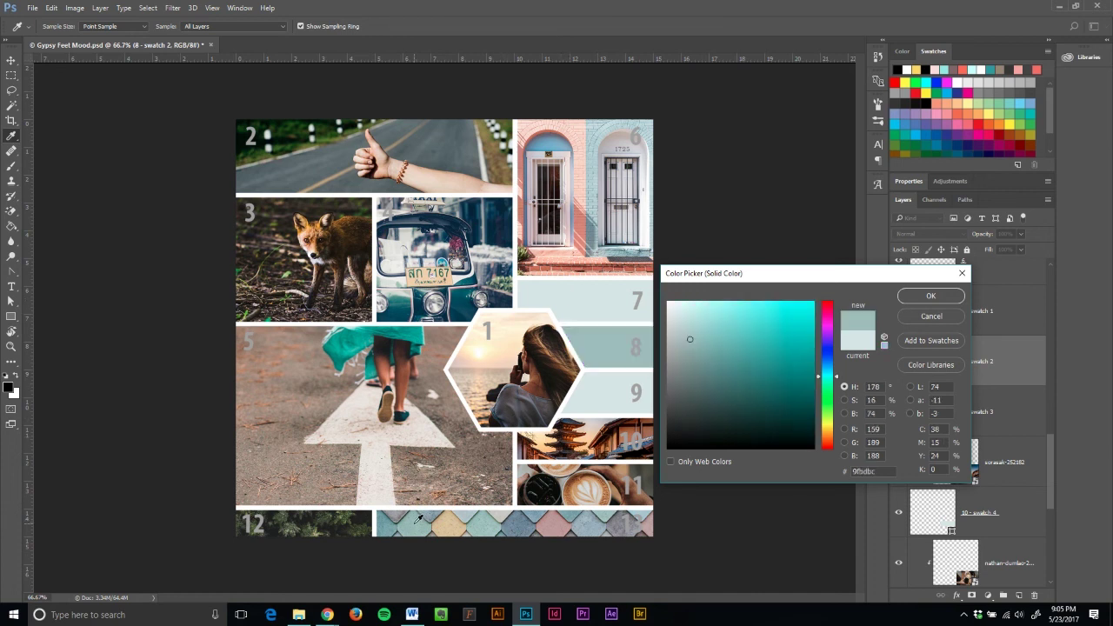
pyautogui.moveTo(393, 526); pyautogui.dragTo(495, 532)
pyautogui.click(417, 332)
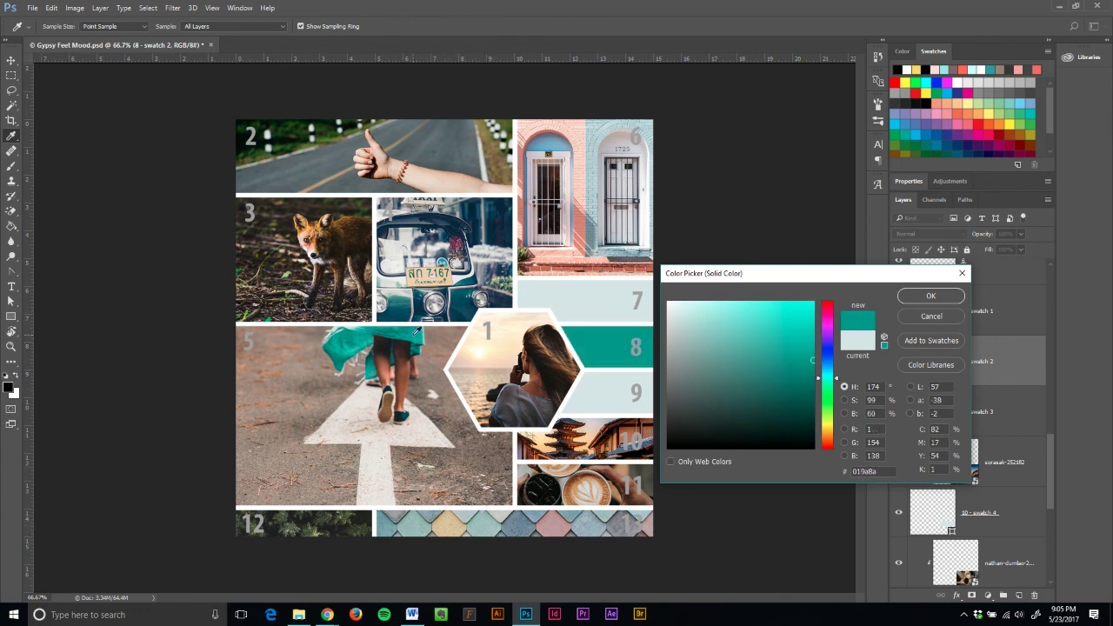
pyautogui.click(361, 335)
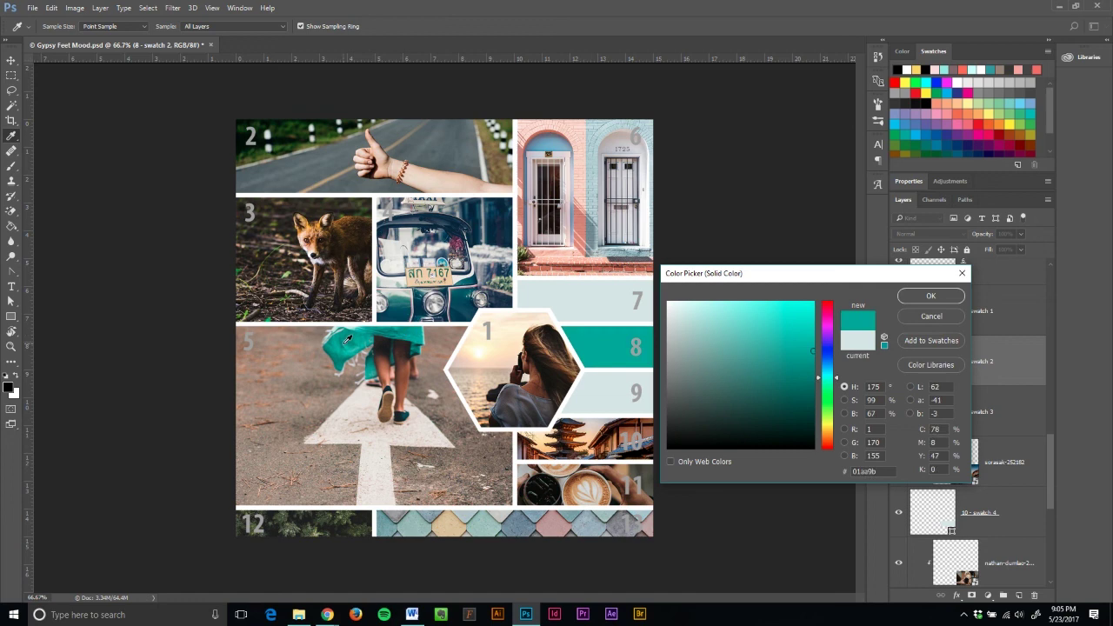
pyautogui.click(338, 340)
pyautogui.click(335, 341)
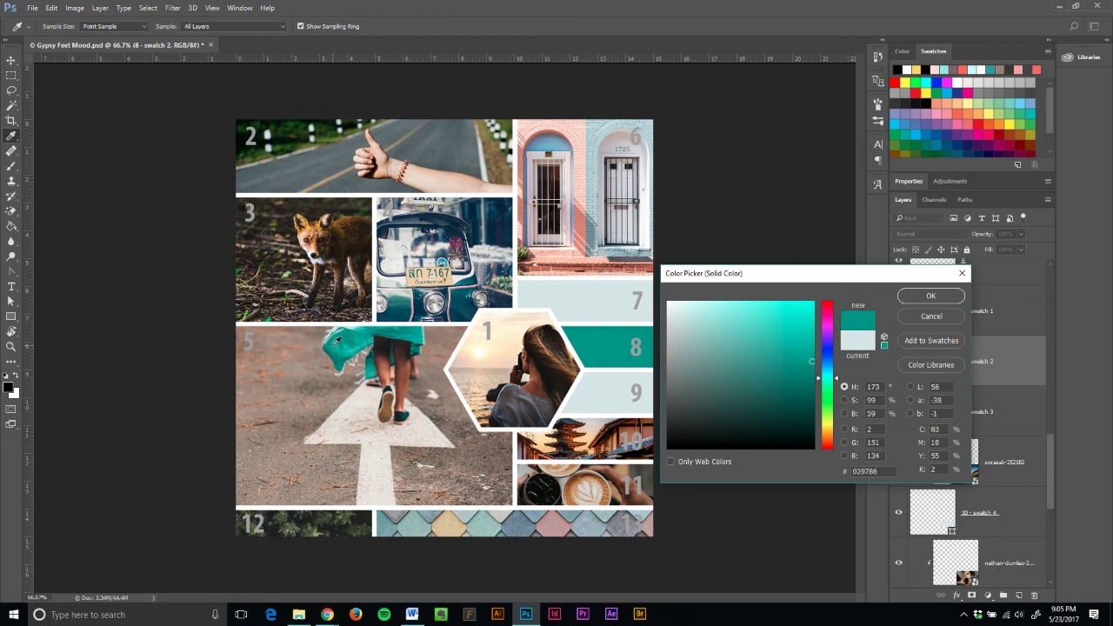
pyautogui.click(343, 346)
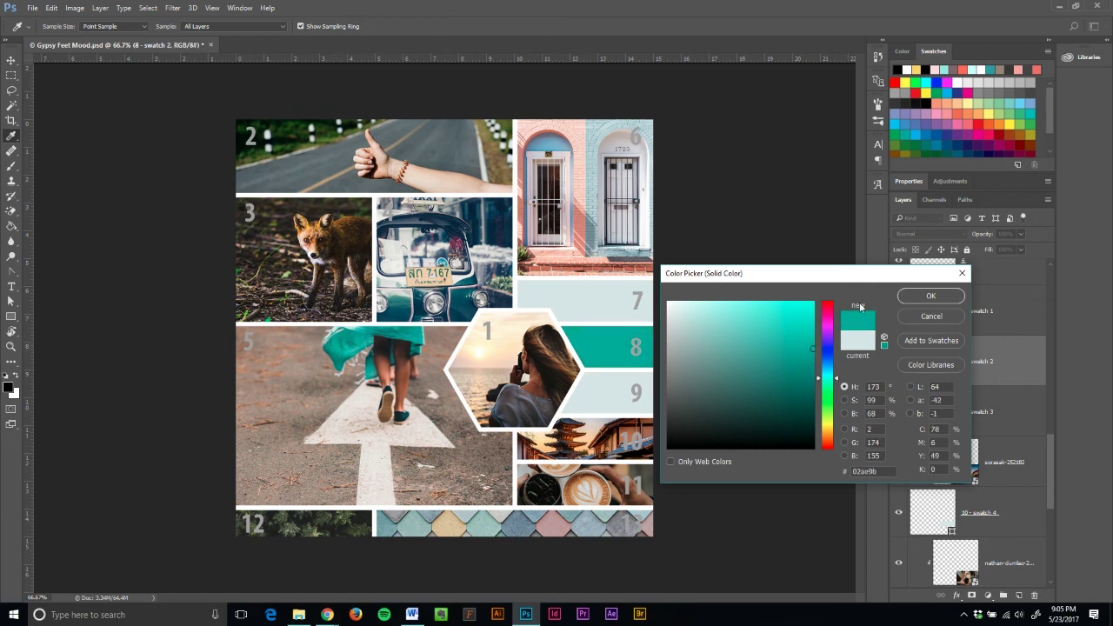
pyautogui.click(924, 295)
pyautogui.press('v')
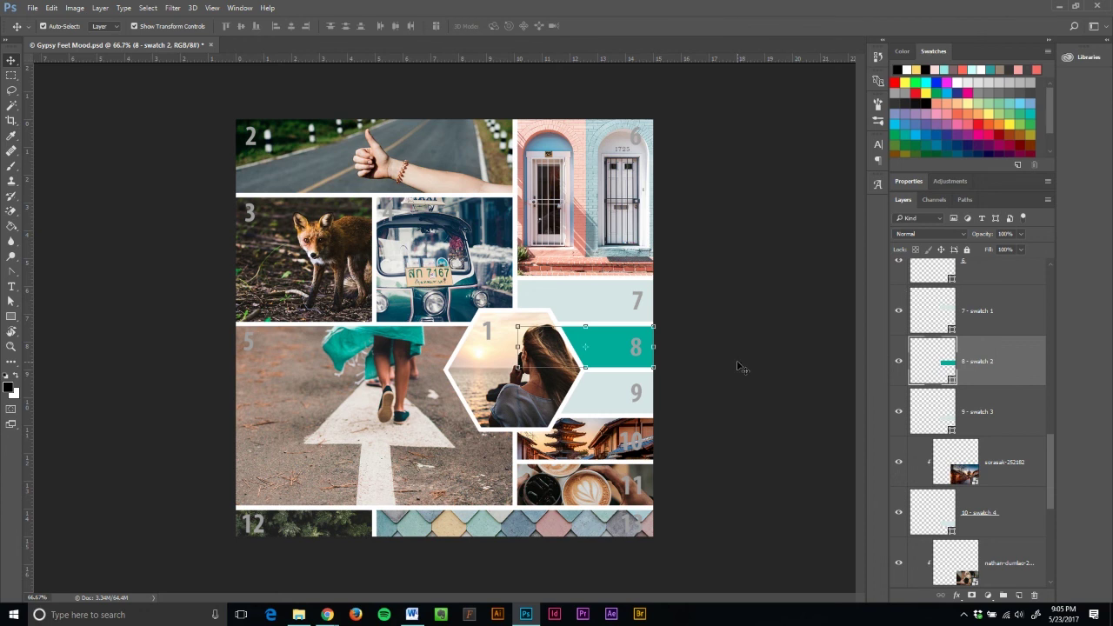
# Step: Fill box 7 with pale pink sampled from the doors photo
pyautogui.click(602, 311)
pyautogui.doubleClick(943, 310)
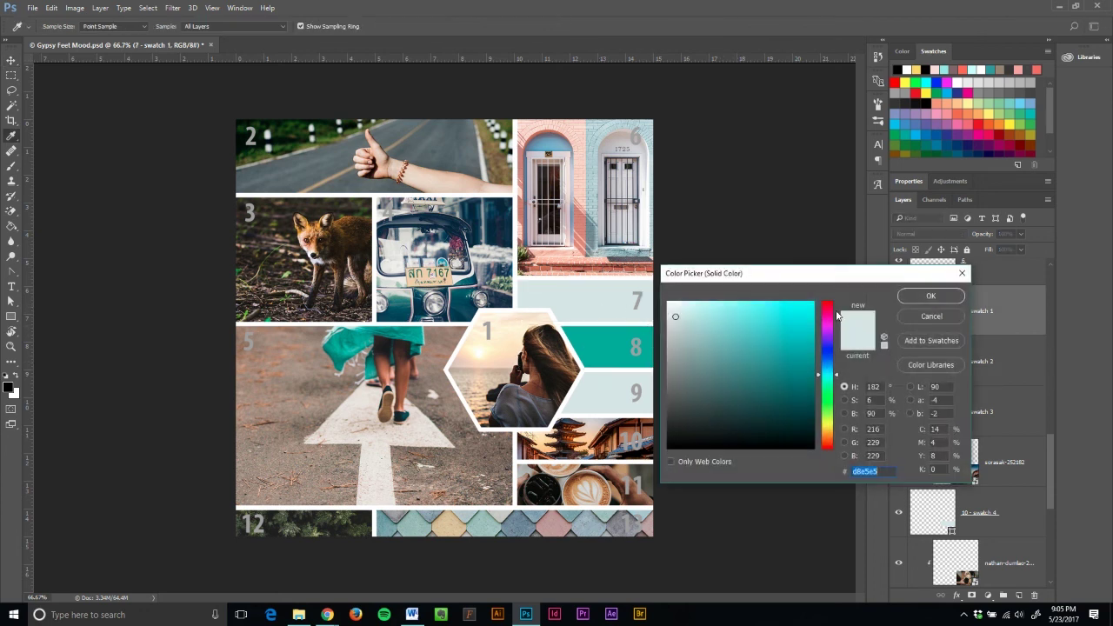
pyautogui.click(584, 137)
pyautogui.click(584, 139)
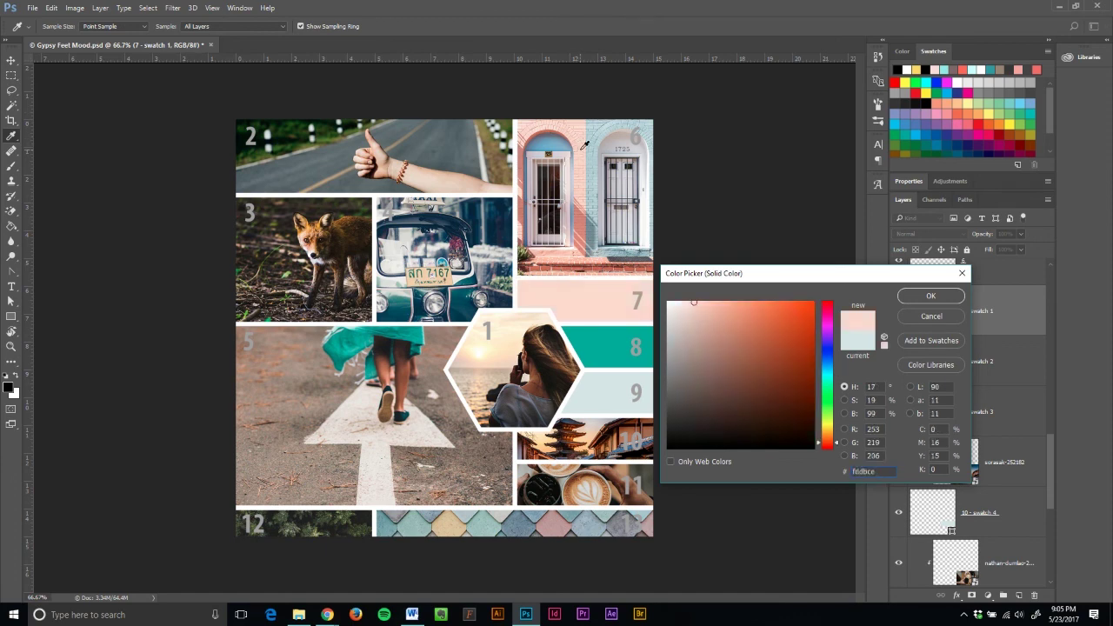
pyautogui.click(586, 133)
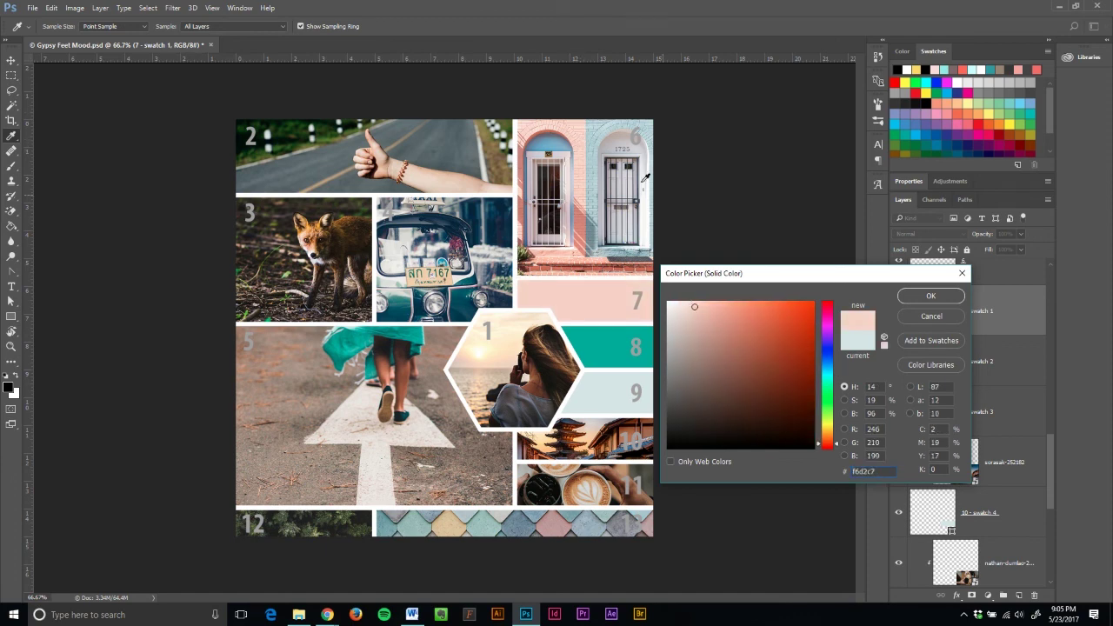
pyautogui.click(913, 298)
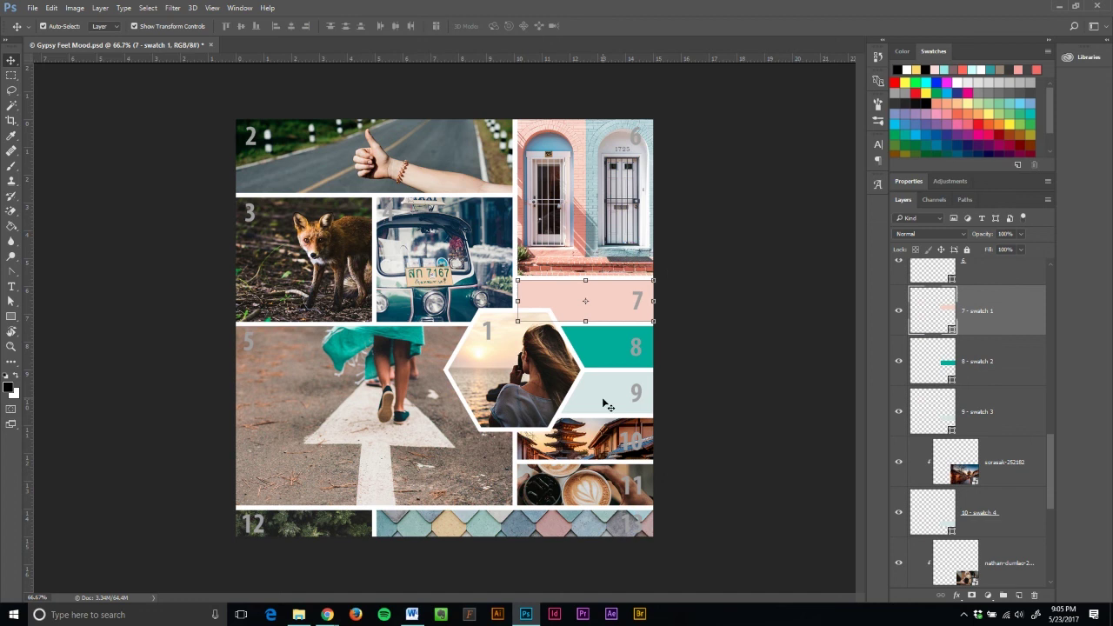
# Step: Fill box 9 with taupe #857469 sampled from the road in photo 5
pyautogui.click(940, 408)
pyautogui.doubleClick(940, 407)
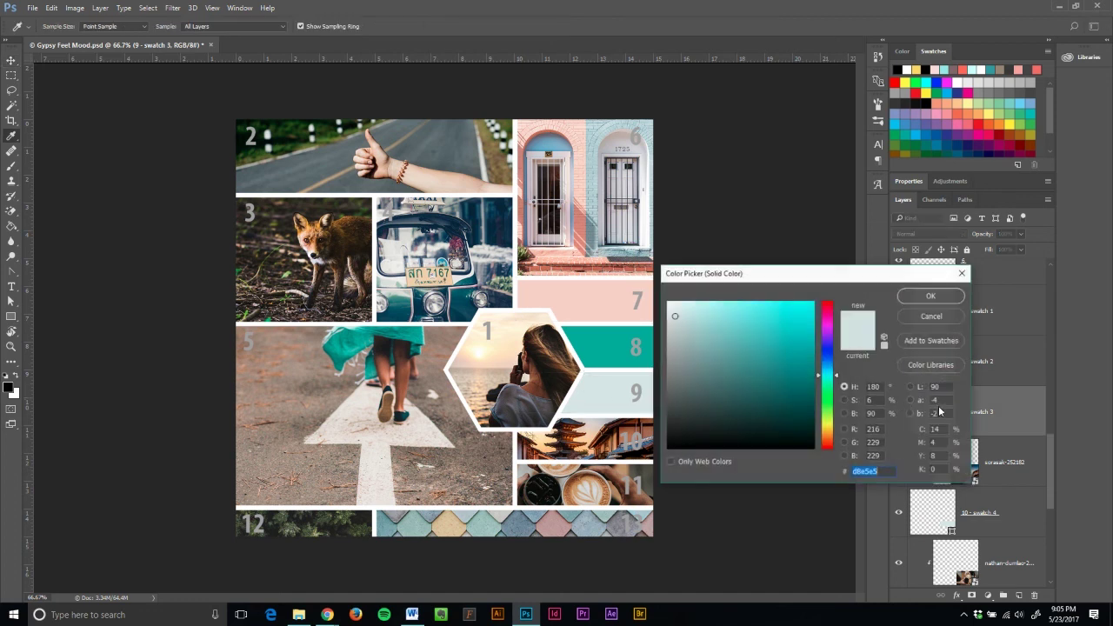
pyautogui.click(304, 420)
pyautogui.click(296, 386)
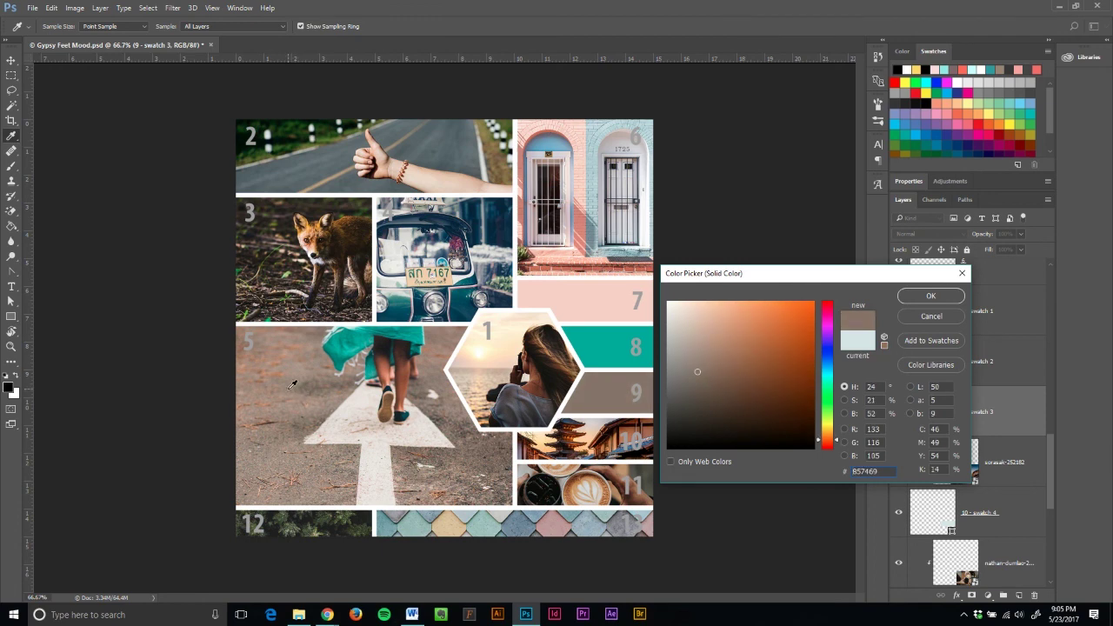
pyautogui.click(913, 296)
pyautogui.press('v')
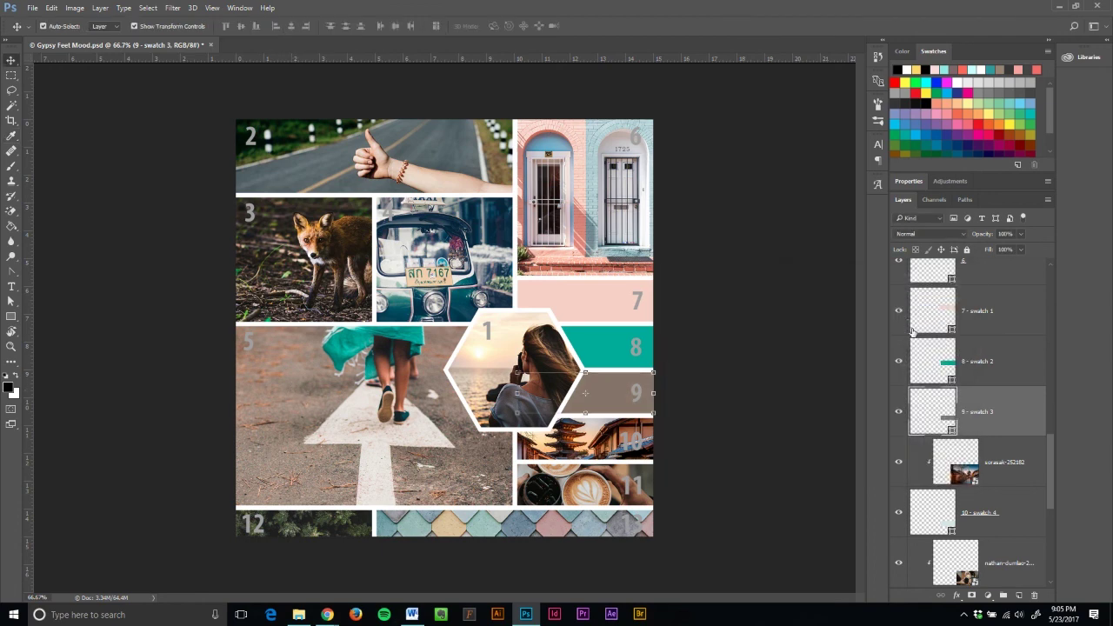
pyautogui.scroll(5, 941, 366)
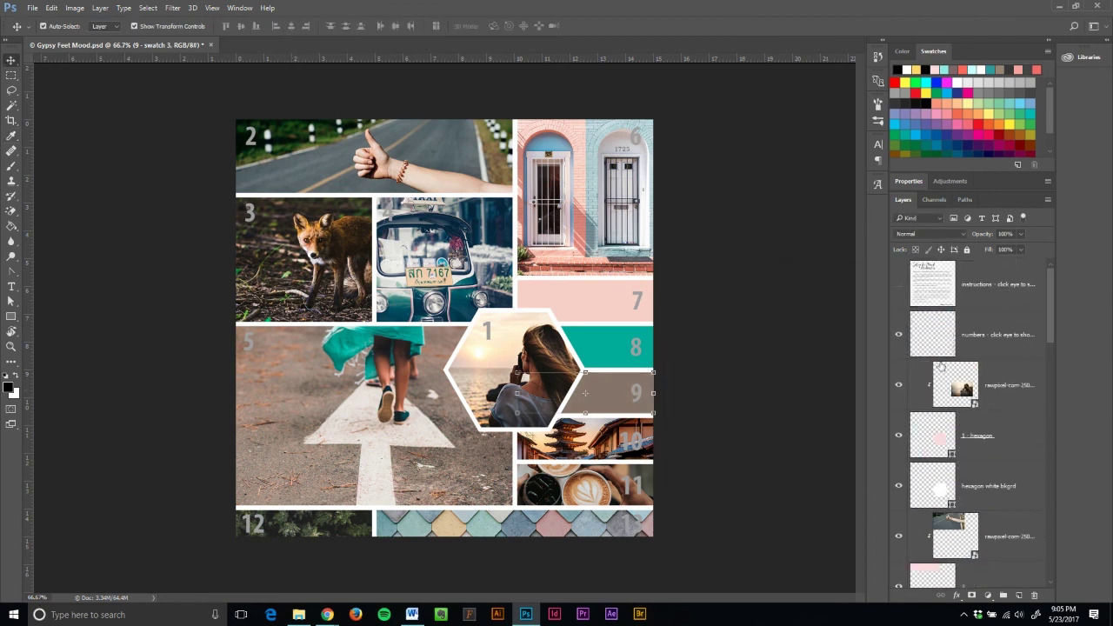
# Step: Turn off visibility of the numbers layer and deselect the swatch layer
pyautogui.click(899, 335)
pyautogui.click(720, 339)
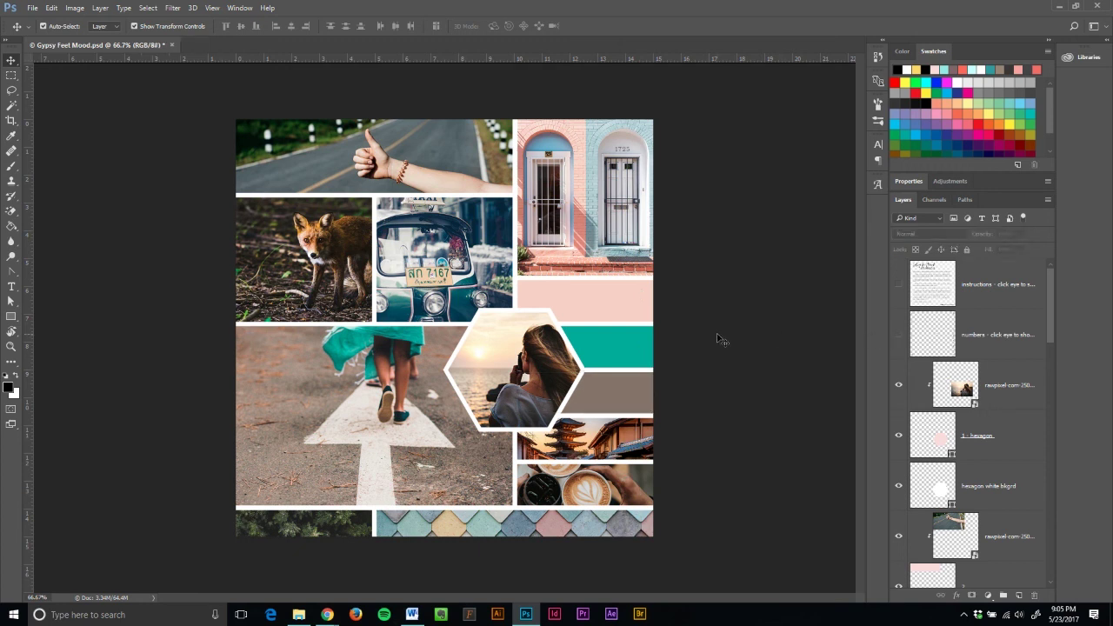